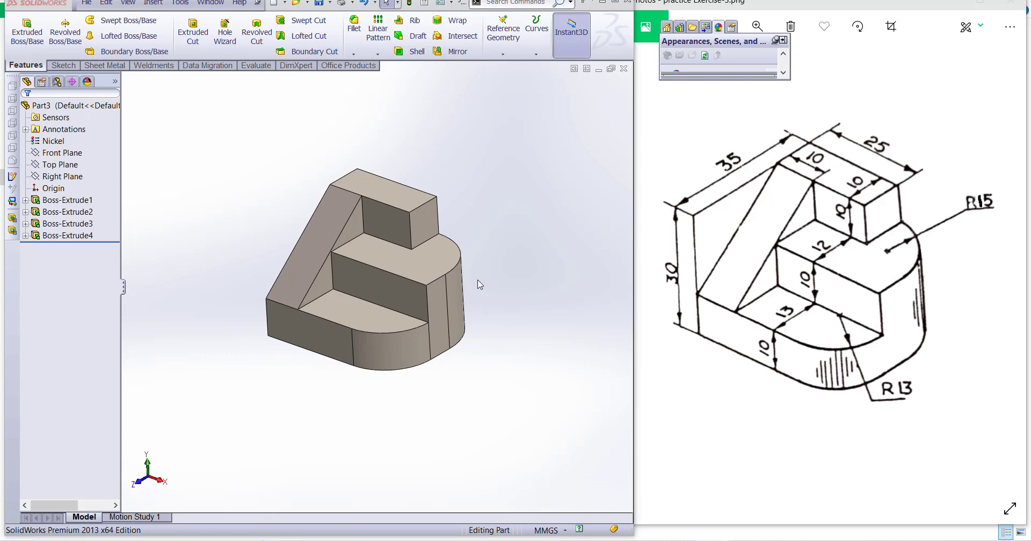
mouse_move(479, 285)
middle_mouse_down()
mouse_move(460, 285)
mouse_move(495, 258)
mouse_move(488, 275)
middle_mouse_up()
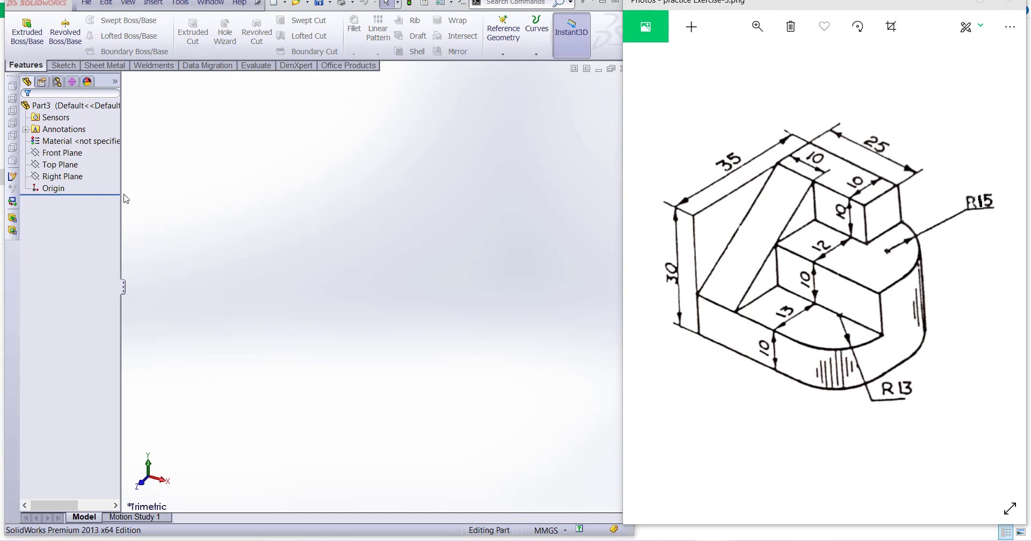
Step: Sketch a closed rectangle of lines on the Top Plane from the origin, about 90 mm wide and 62 mm high
left_click(60, 164)
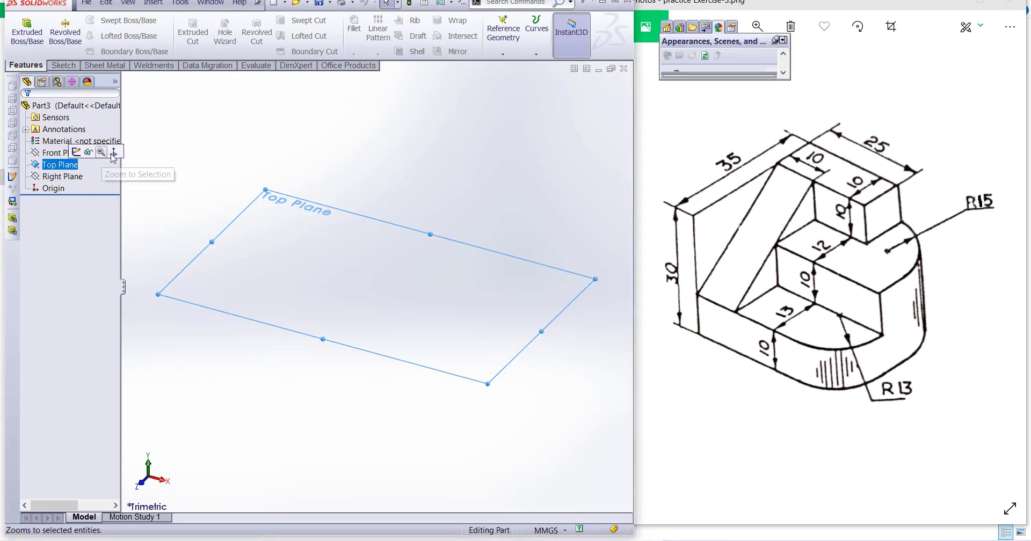
left_click(114, 158)
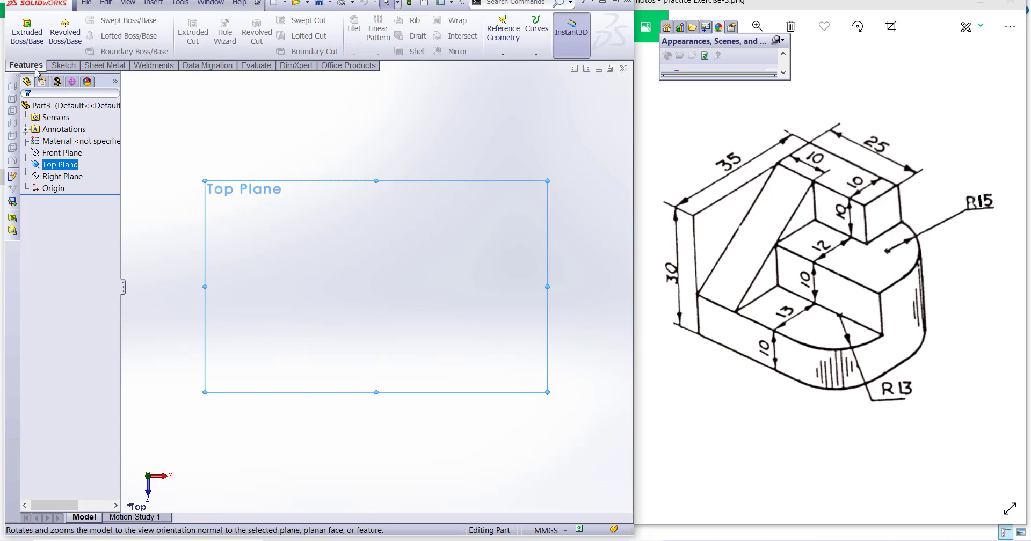
left_click(63, 65)
left_click(85, 20)
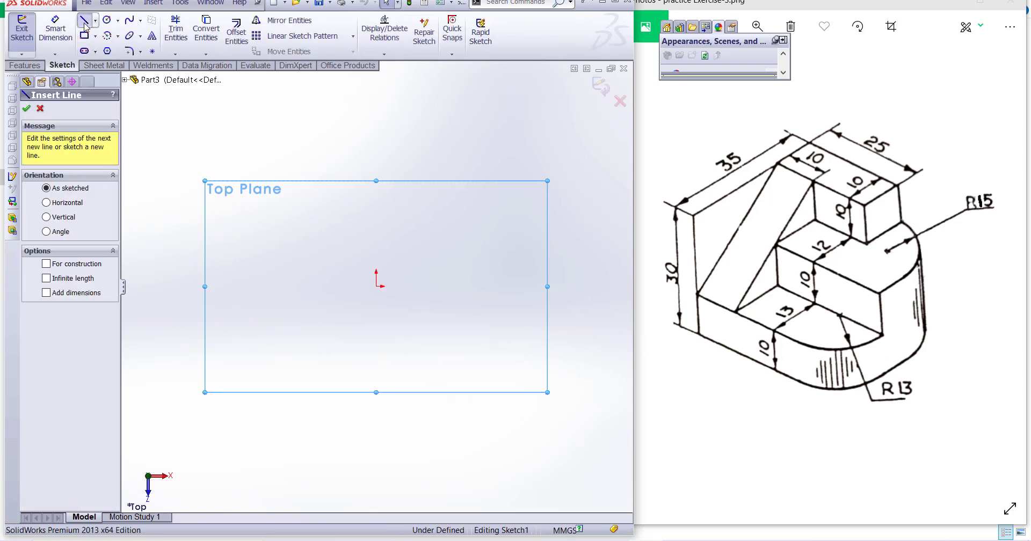
left_click(376, 287)
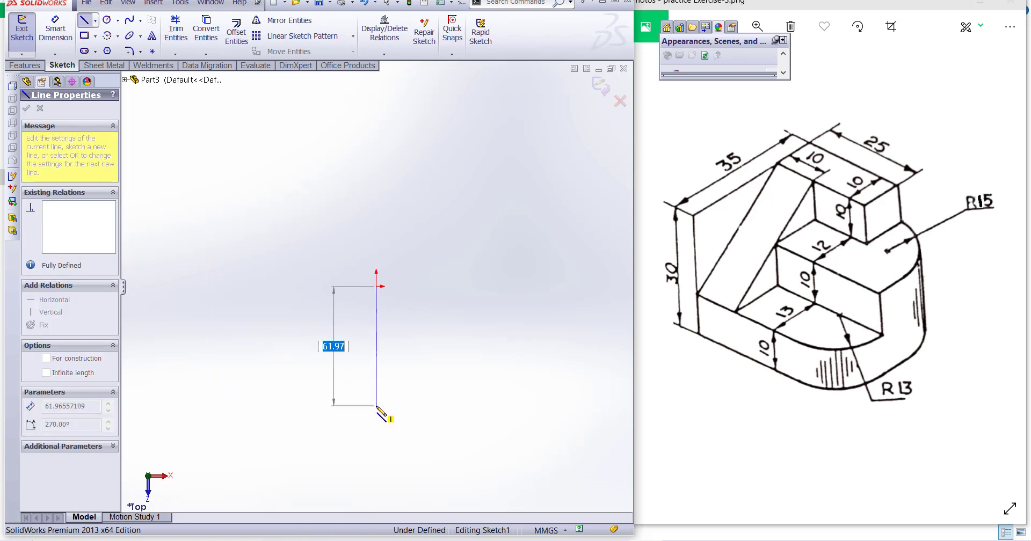
left_click(376, 406)
left_click(549, 406)
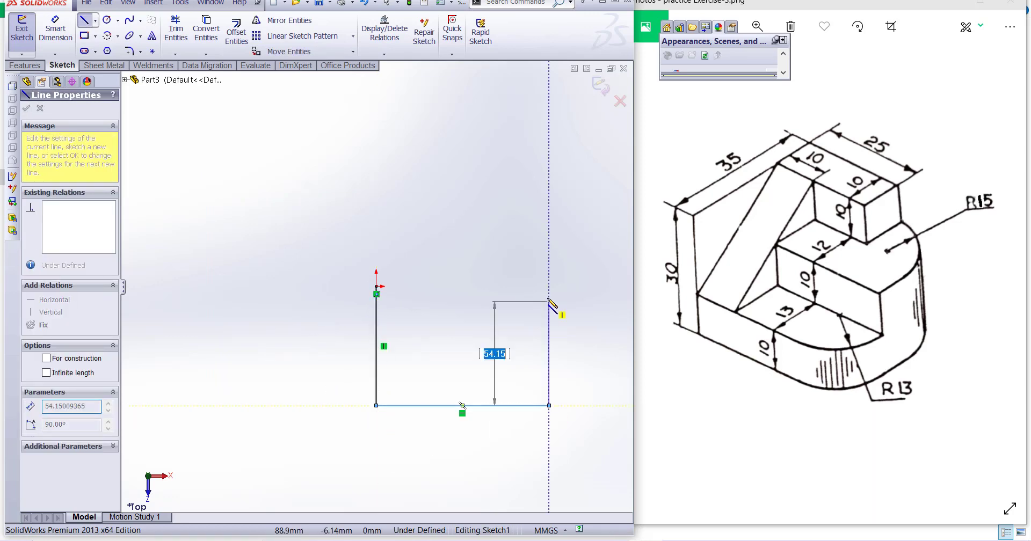
left_click(549, 287)
left_click(376, 286)
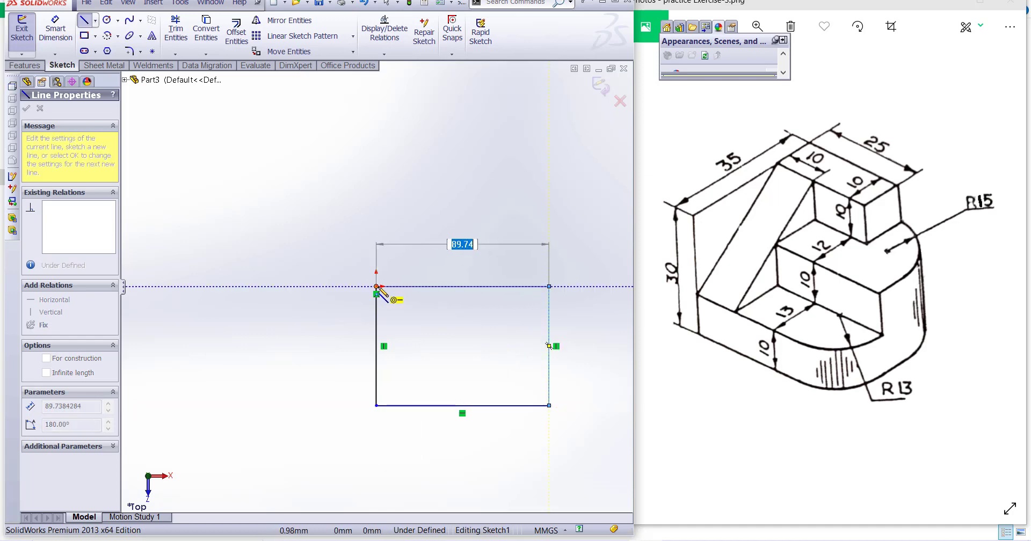
key("Escape")
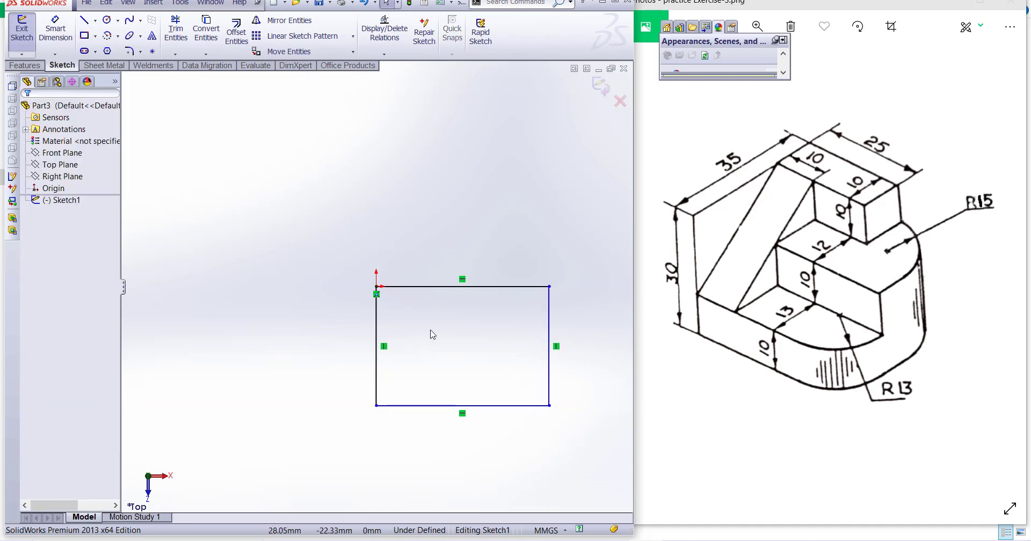
Step: Dimension the rectangle's left edge to 35 mm and its upper edge to 40 mm
left_click(61, 39)
left_click(376, 341)
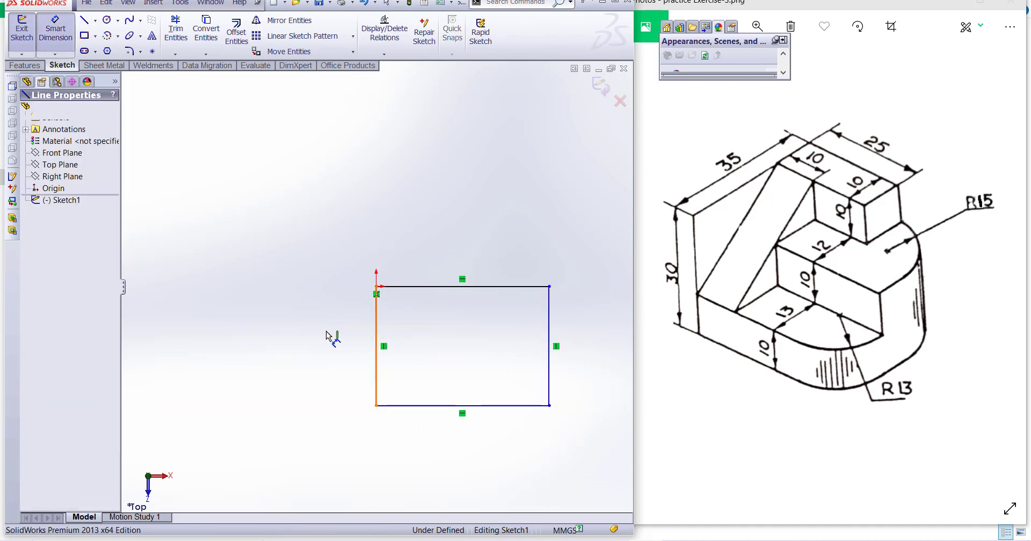
left_click(311, 335)
type("35")
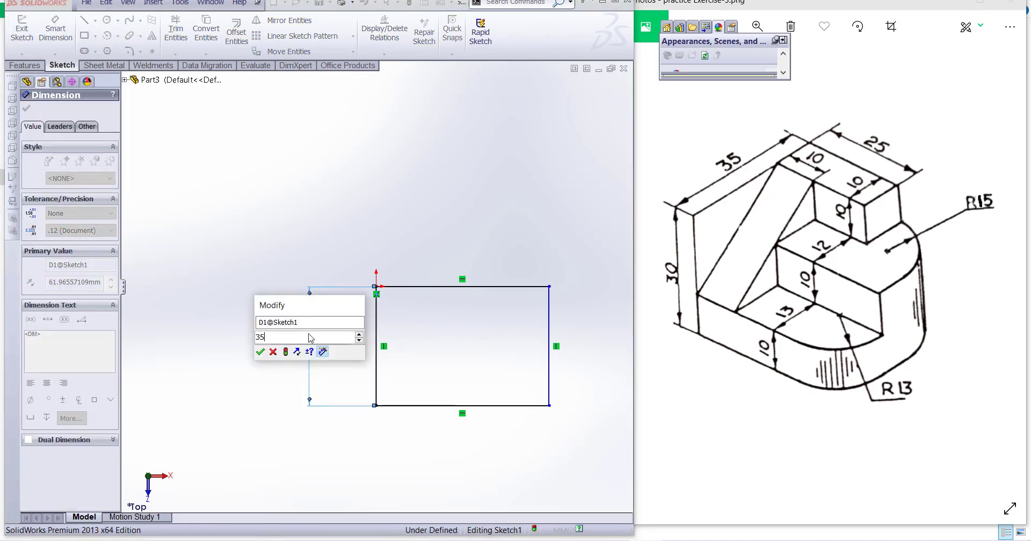
key("Return")
left_click(489, 287)
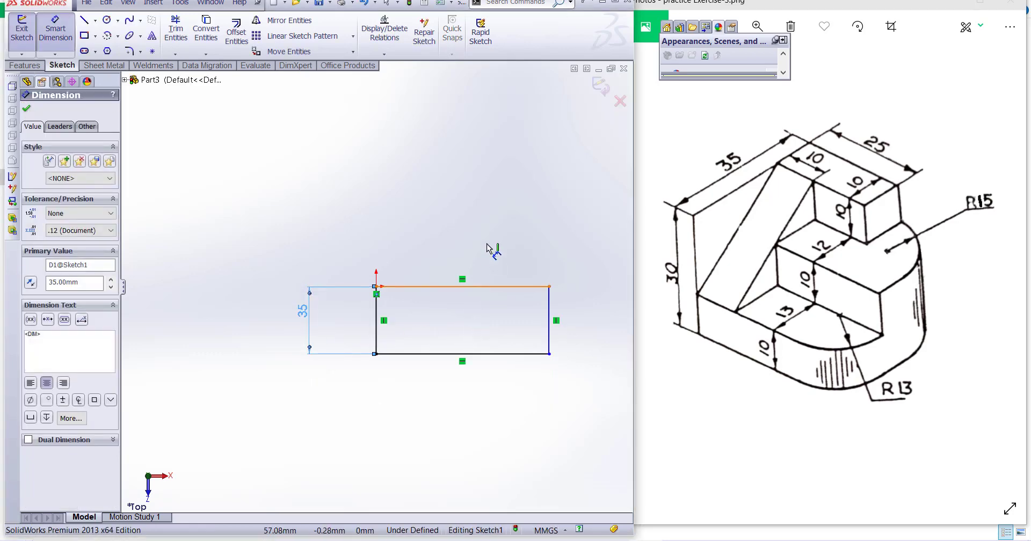
left_click(487, 230)
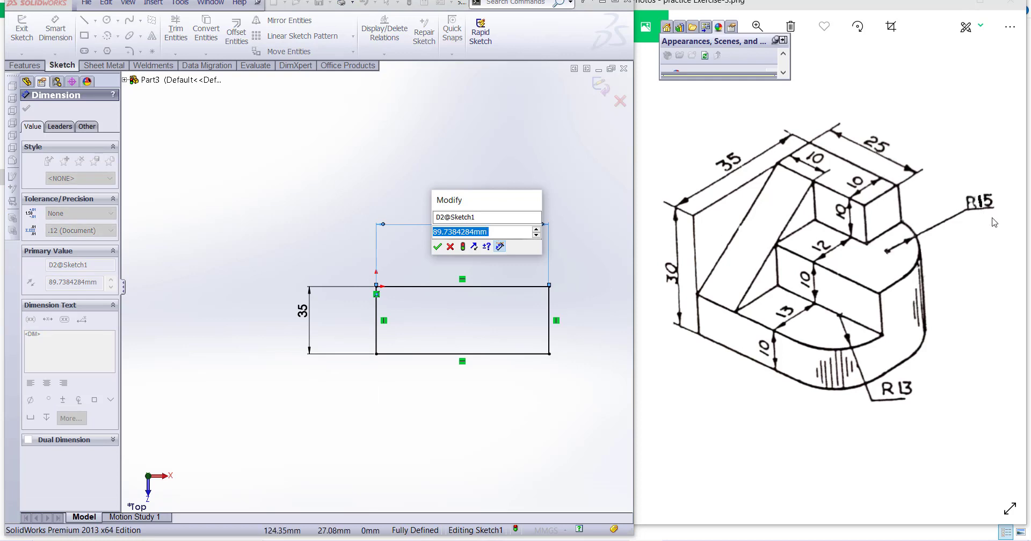
type("40")
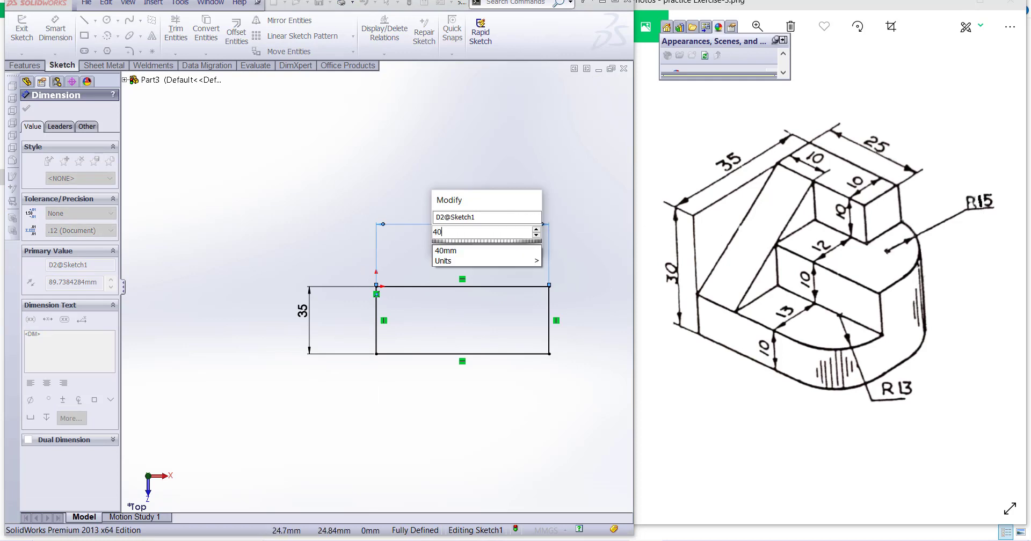
key("Return")
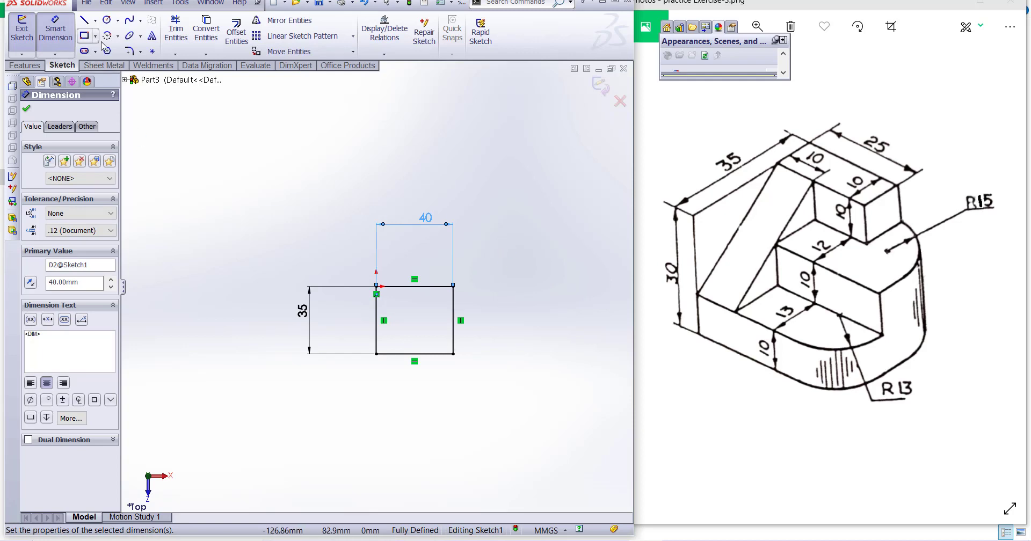
Step: Round the rectangle's lower right corner with a 13 mm sketch fillet
left_click(129, 51)
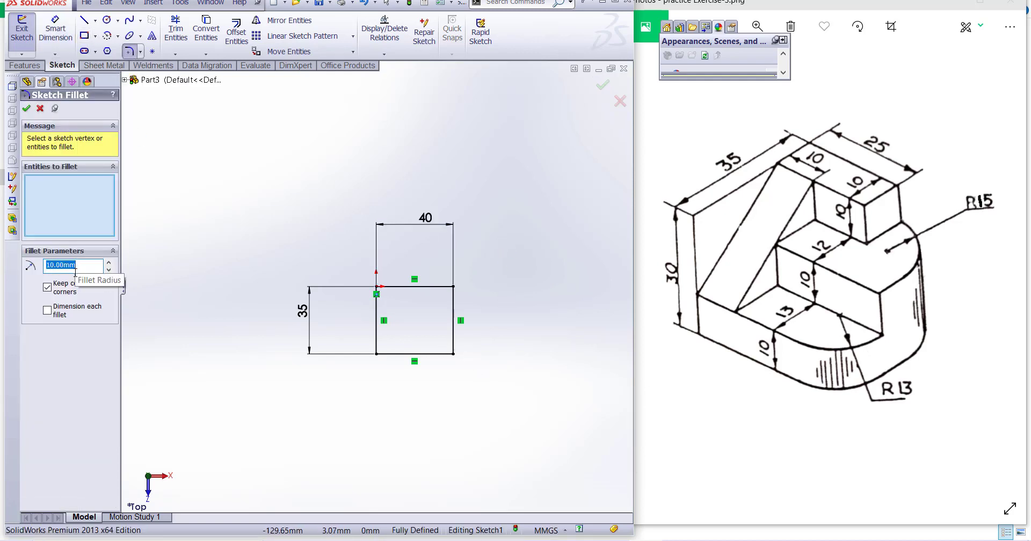
type("13")
key("Return")
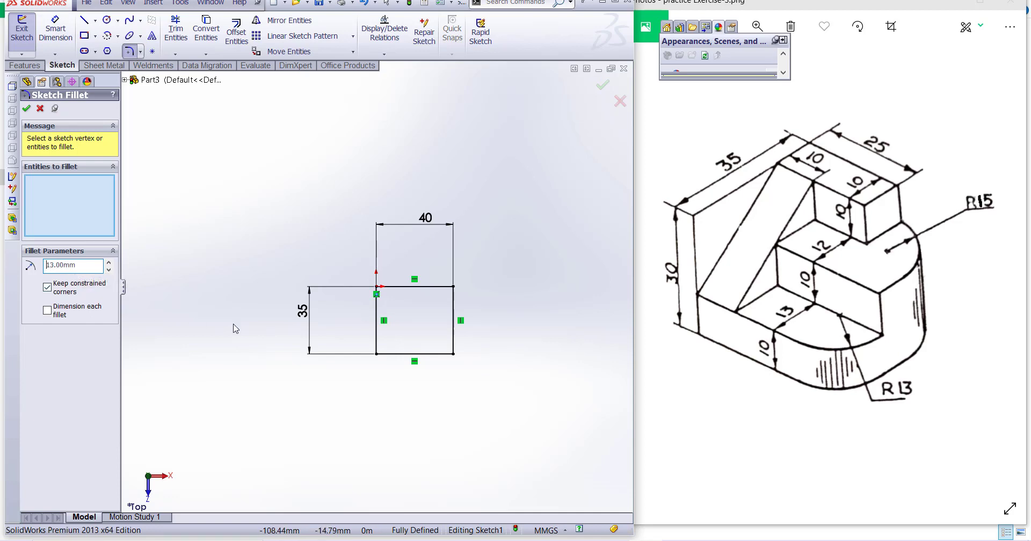
left_click(453, 329)
left_click(434, 355)
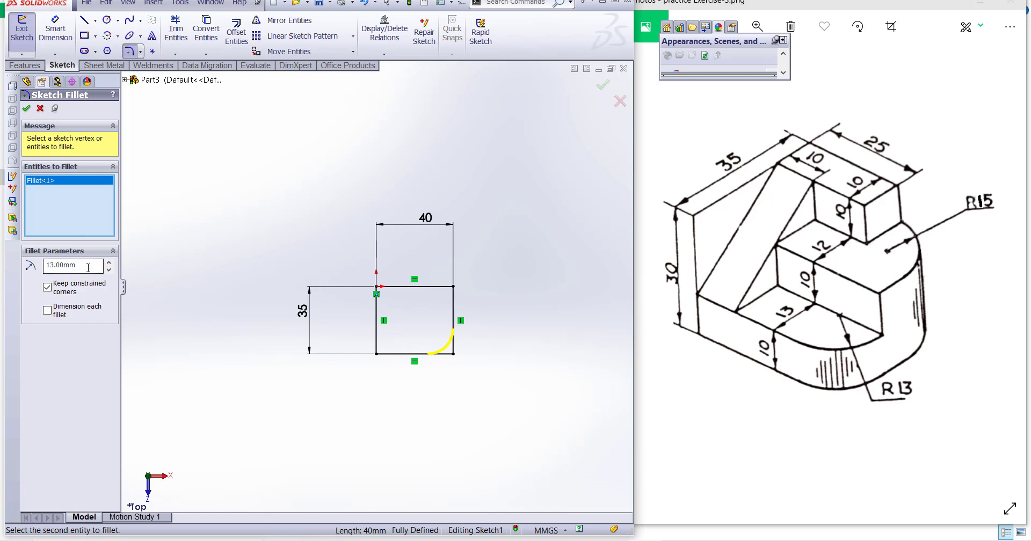
left_click_drag(89, 268, 33, 267)
type("13")
left_click(25, 110)
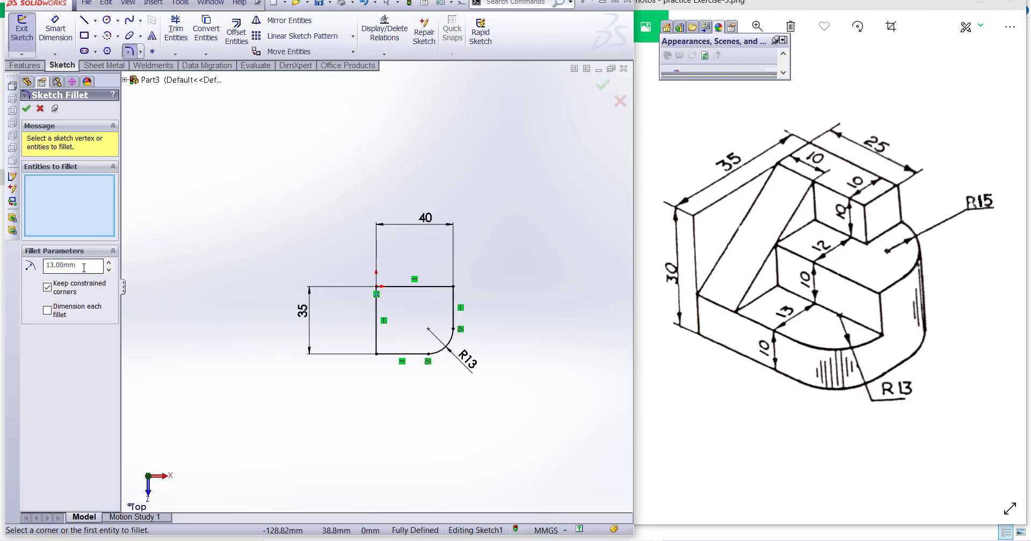
Step: Round the rectangle's upper right corner with a 15 mm sketch fillet and finish the Sketch Fillet command
left_click_drag(84, 268, 40, 268)
type("1")
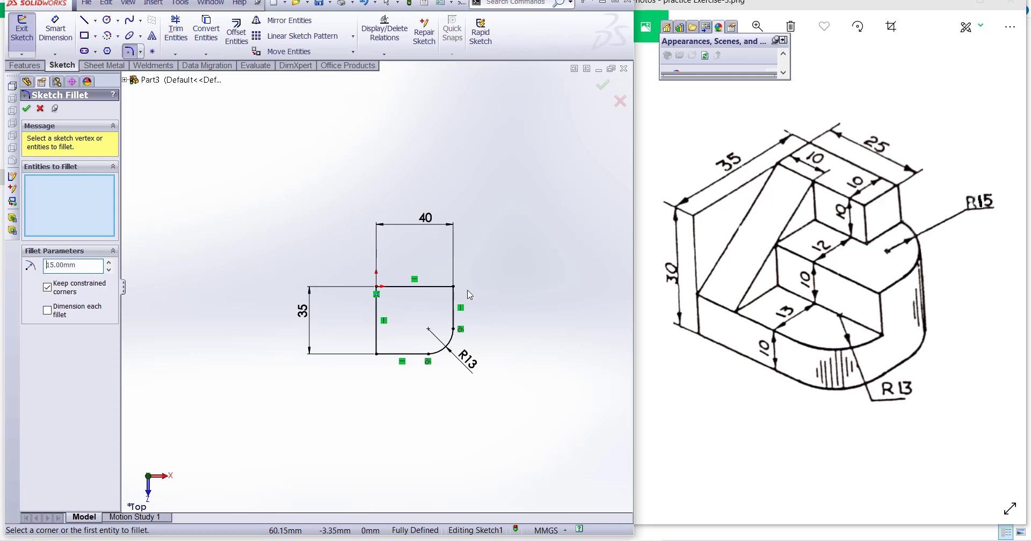
left_click(452, 287)
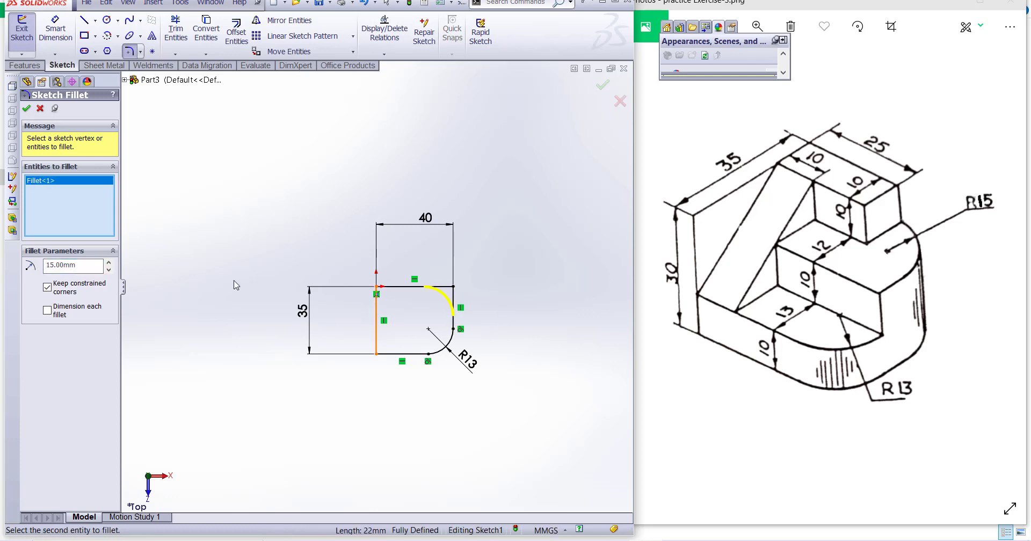
left_click(25, 109)
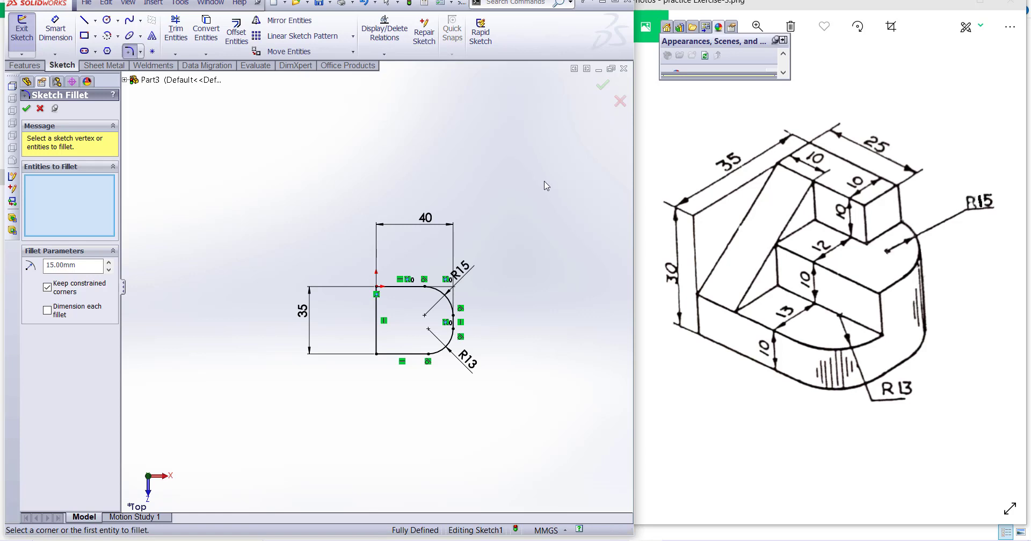
left_click(26, 109)
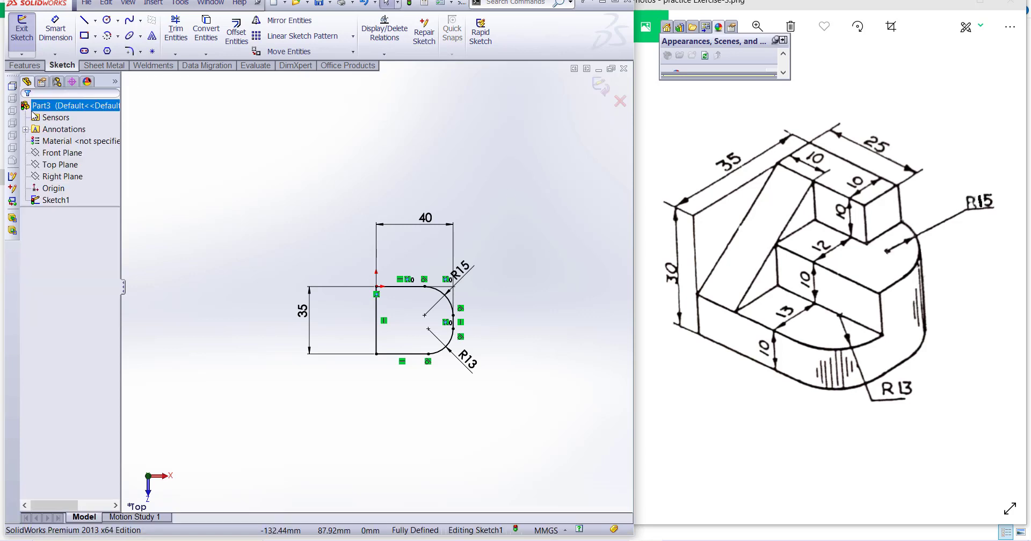
Step: Extrude the rounded base profile as a blind boss 10 mm high
left_click(25, 65)
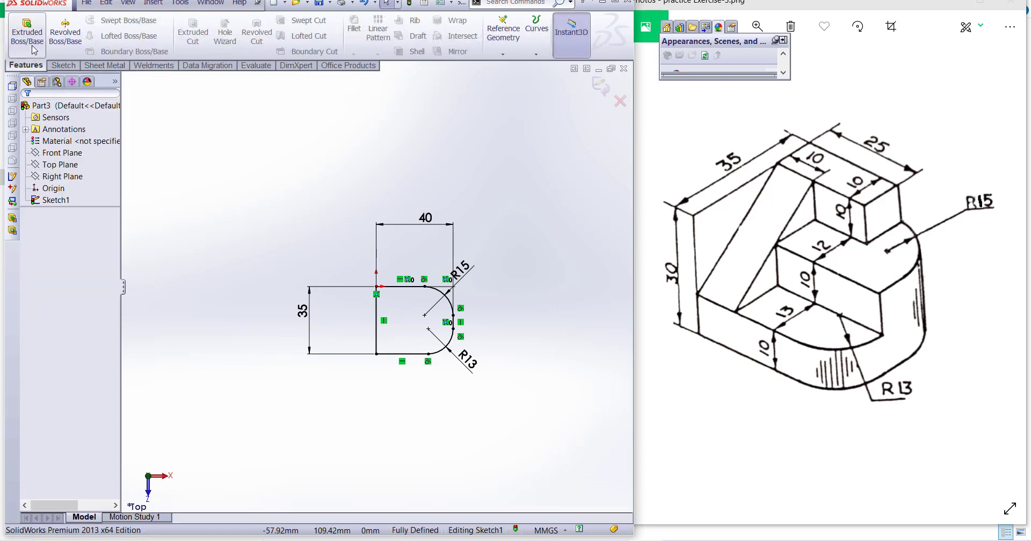
left_click(27, 33)
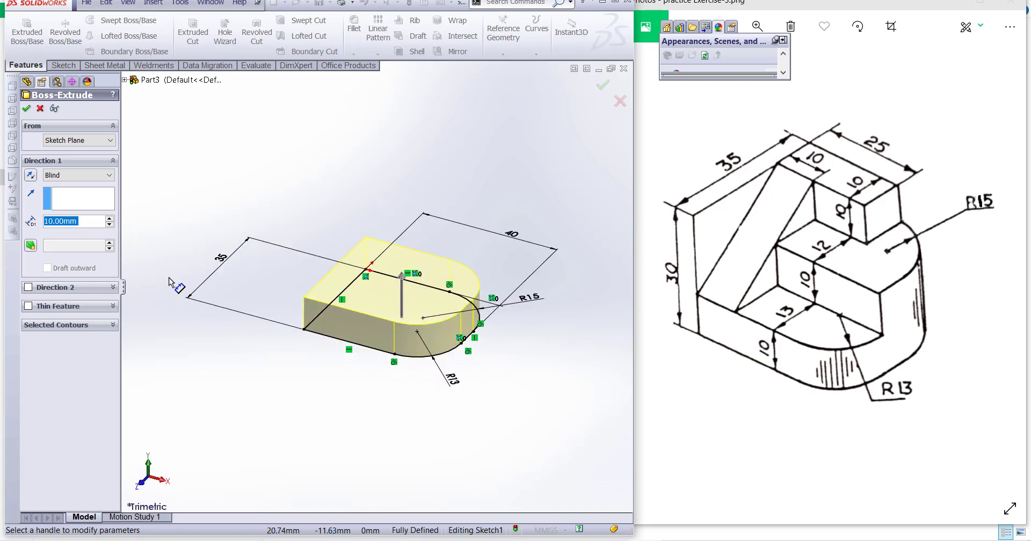
left_click(26, 109)
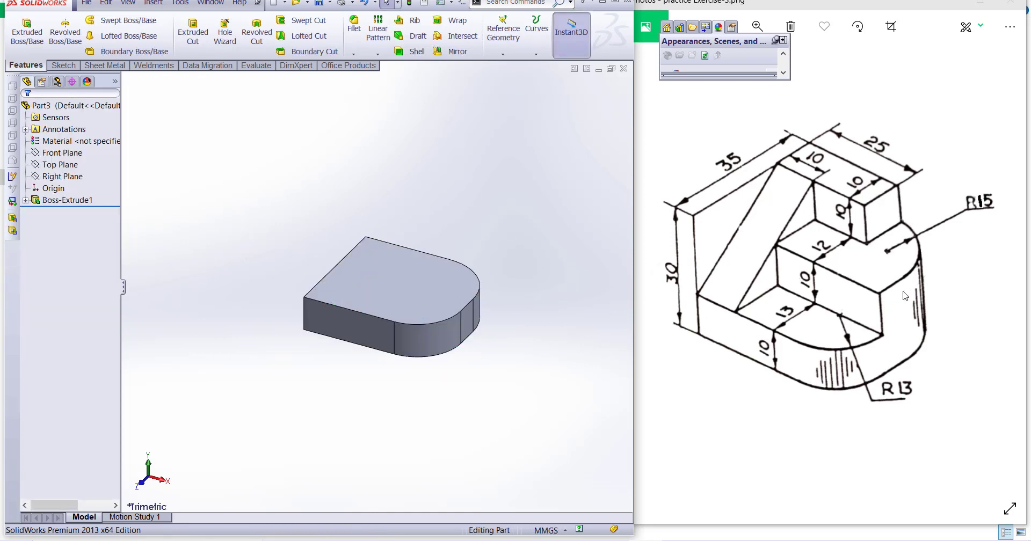
Step: On the base's top face, sketch a closed rectangle of lines from the origin corner, about 40 mm wide, ending on the R13 arc
left_click(411, 298)
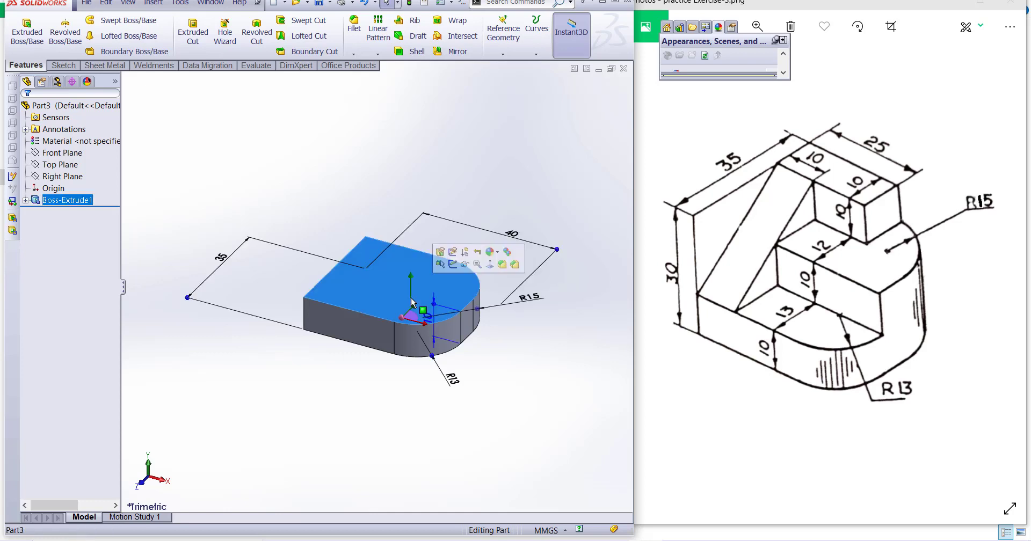
left_click(490, 264)
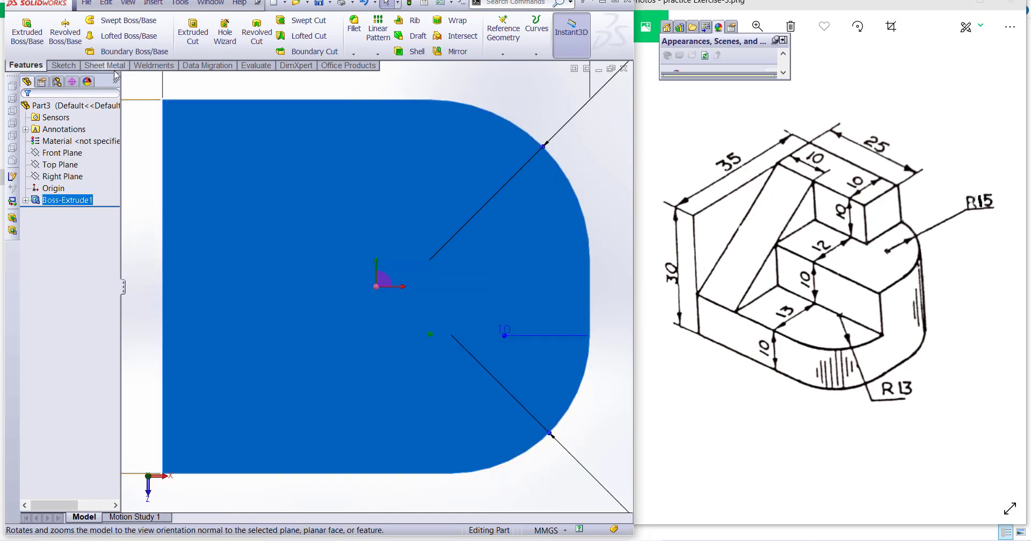
left_click(63, 65)
left_click(85, 20)
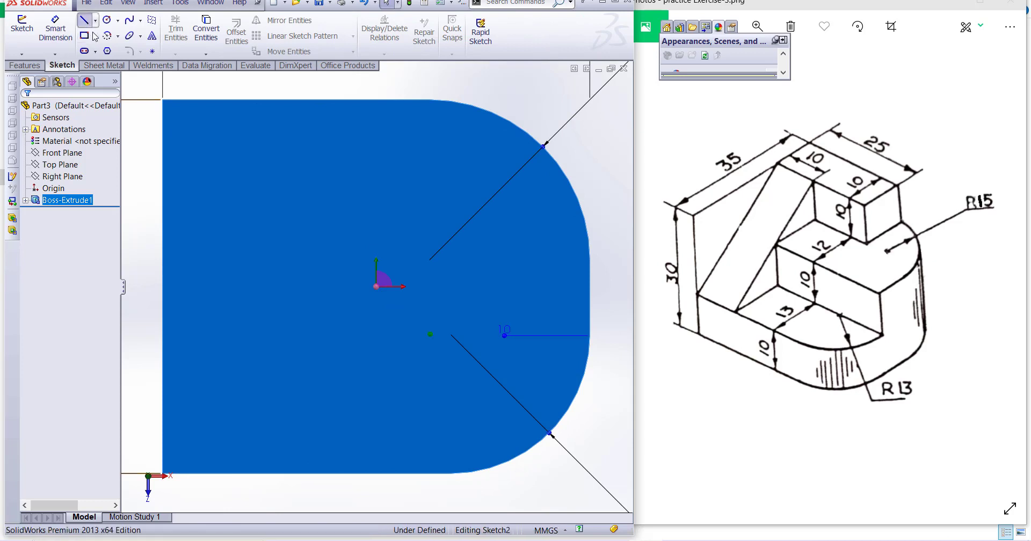
left_click(163, 100)
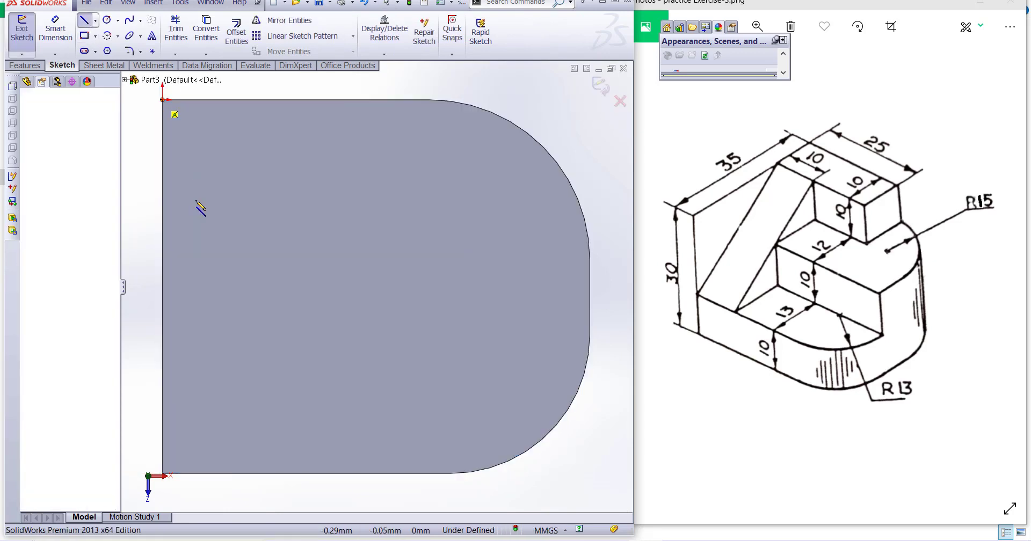
left_click(163, 363)
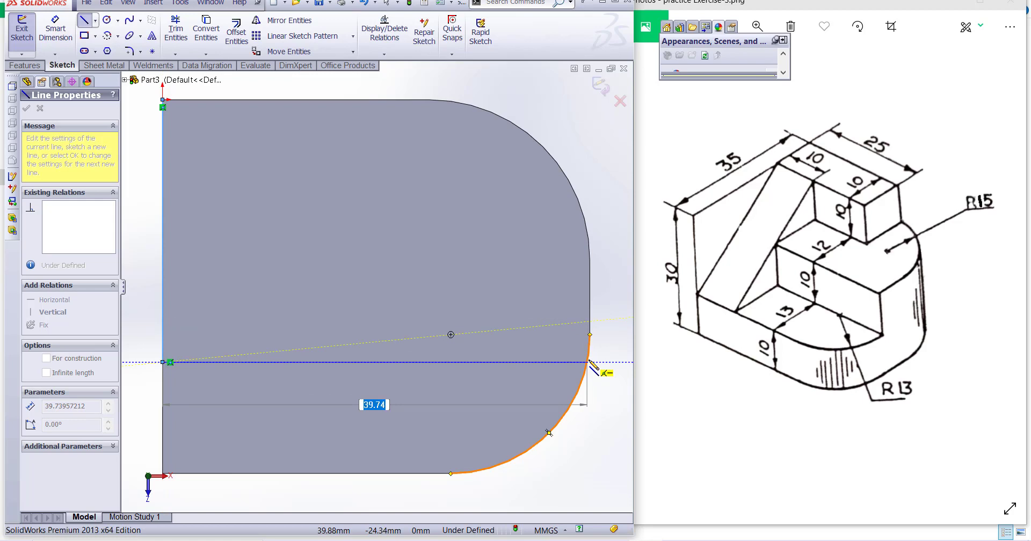
left_click(589, 363)
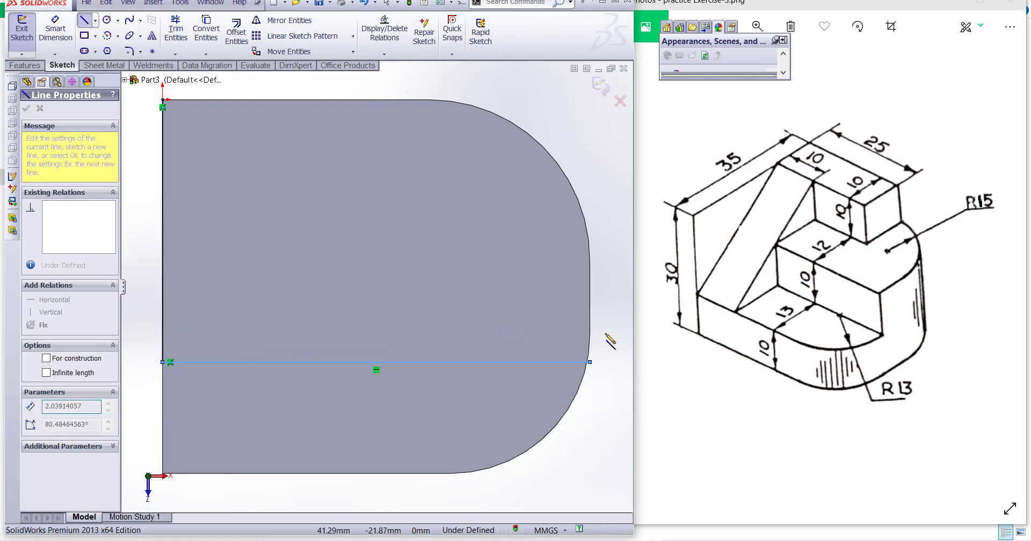
scroll(611, 339, "down", 2)
scroll(612, 339, "up", 4)
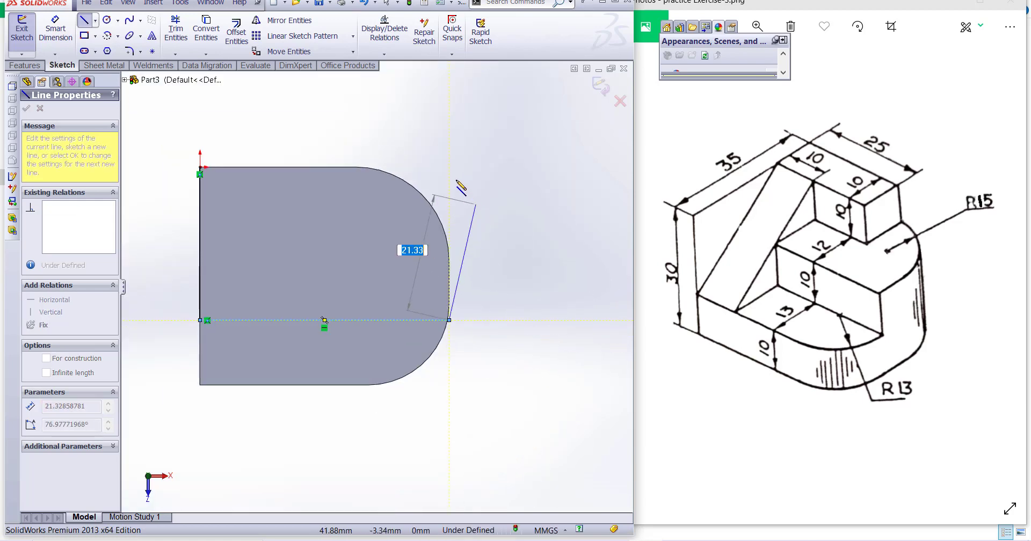
left_click(449, 168)
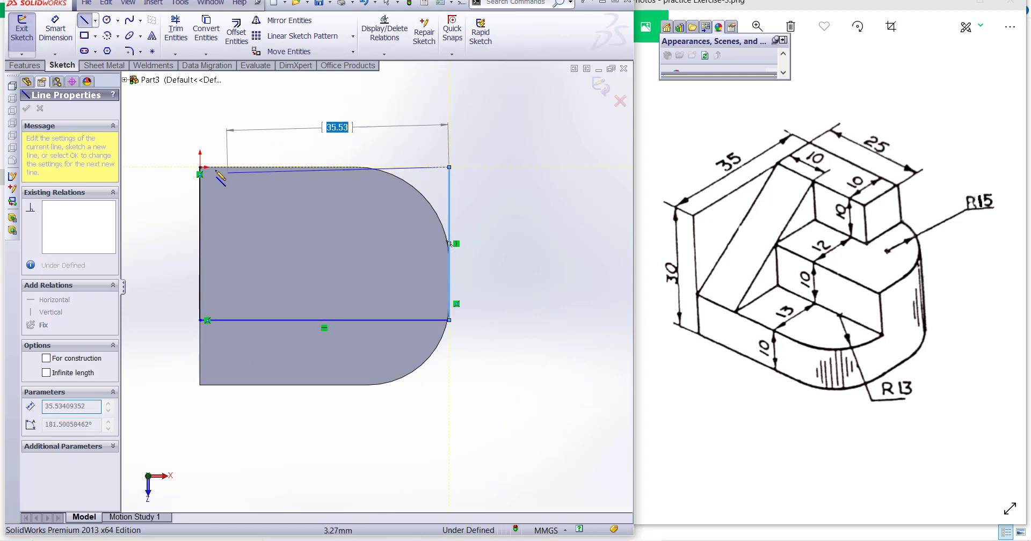
left_click(200, 167)
key("Escape")
scroll(525, 227, "up", 1)
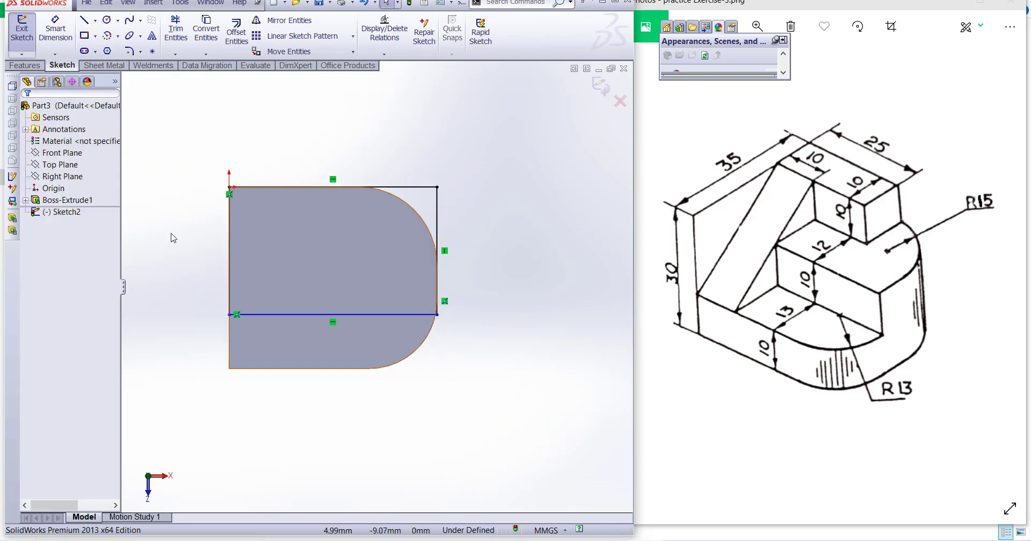
scroll(177, 238, "down", 1)
Step: Dimension the rectangle's vertical side along the base's straight end to 22 mm
left_click(56, 31)
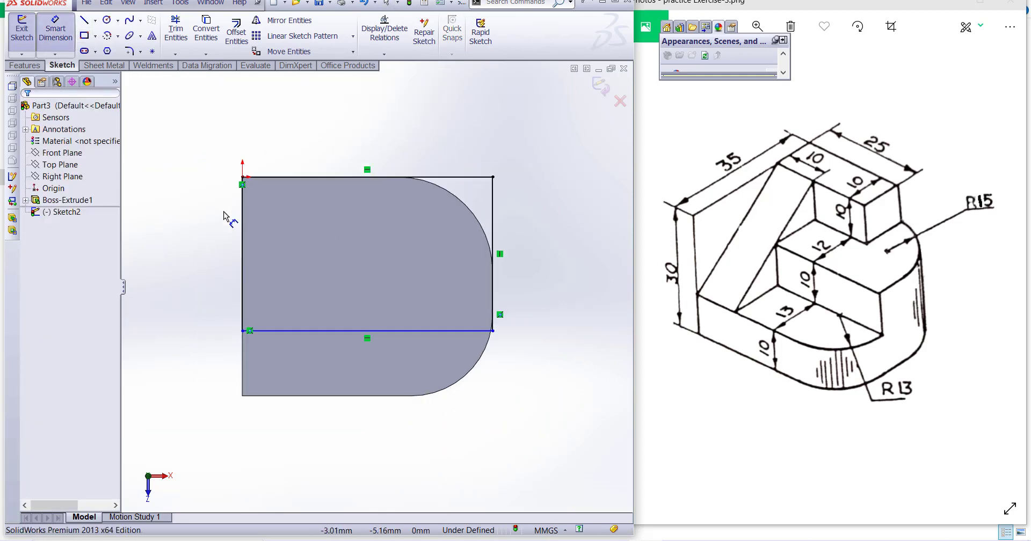
left_click(242, 237)
left_click(203, 240)
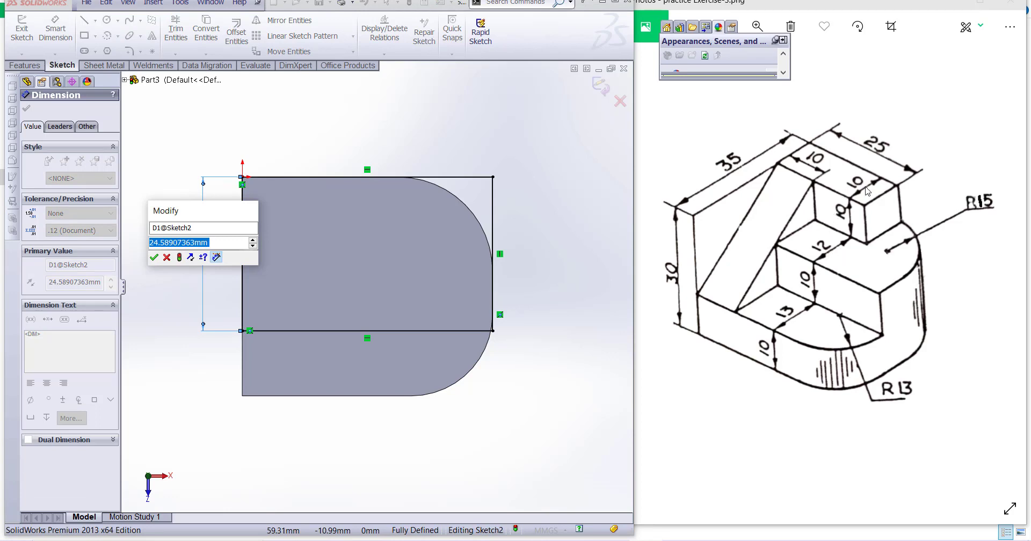
type("22")
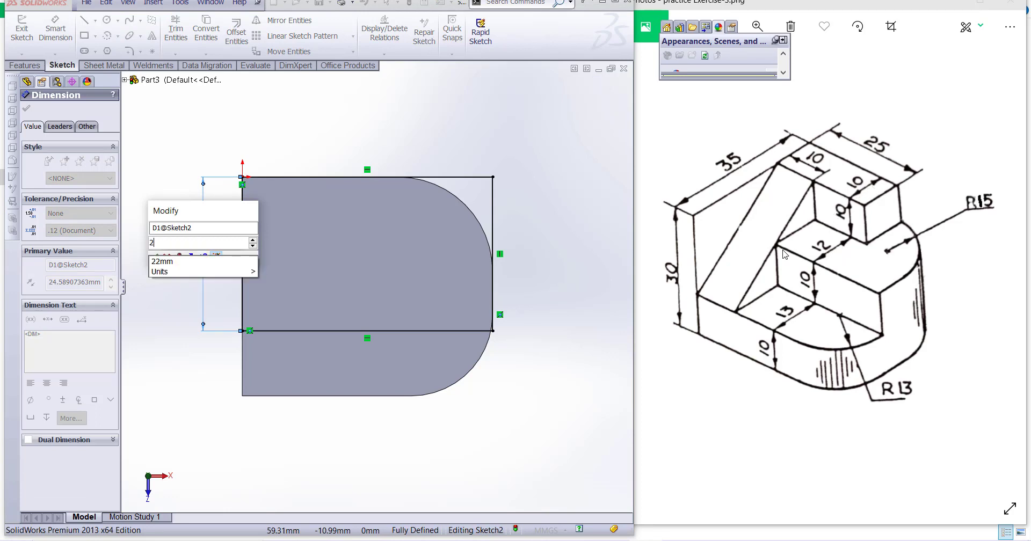
key("Return")
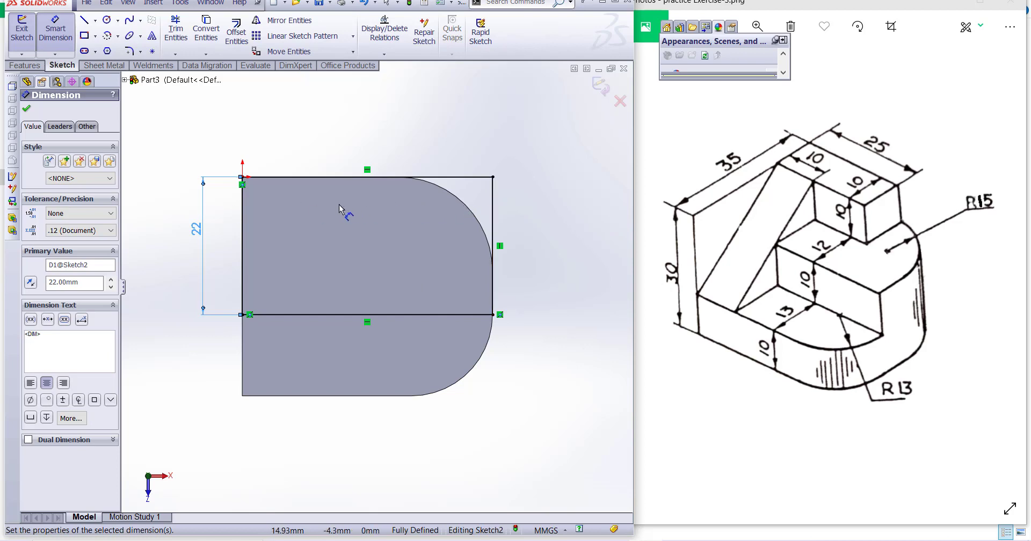
key("Escape")
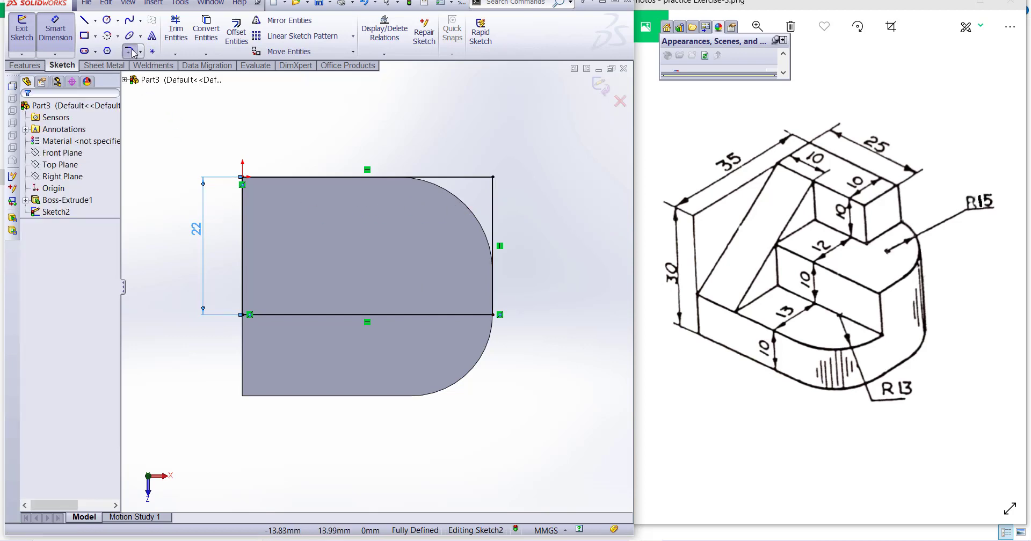
Step: Round the second-step rectangle's upper right corner with a 15 mm sketch fillet and finish the Sketch Fillet command
left_click(133, 54)
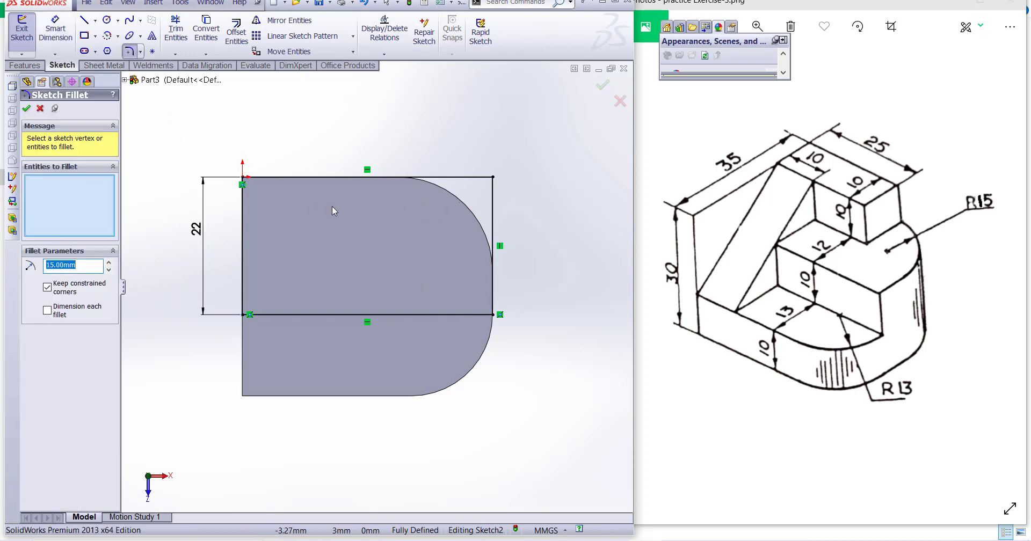
left_click(481, 179)
left_click(495, 209)
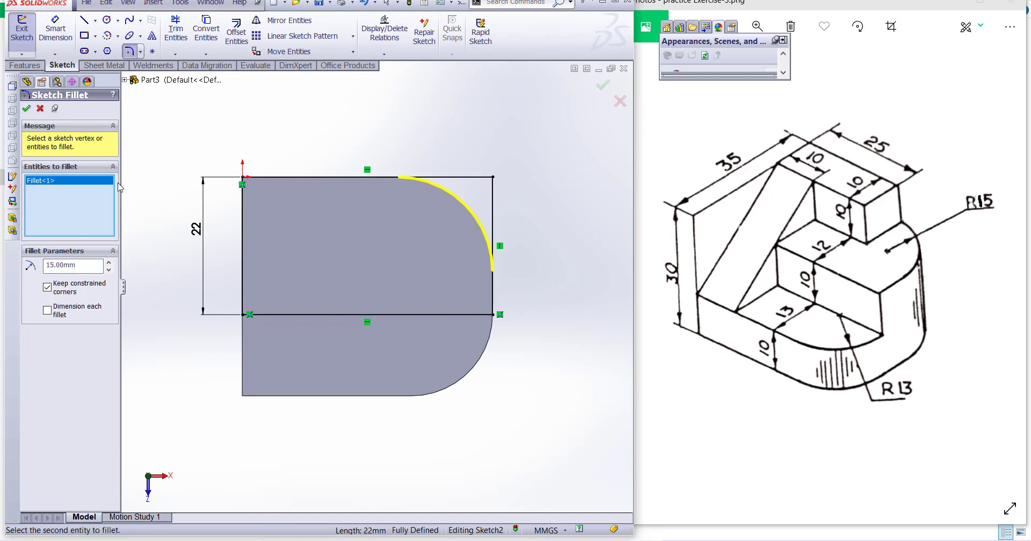
left_click(26, 109)
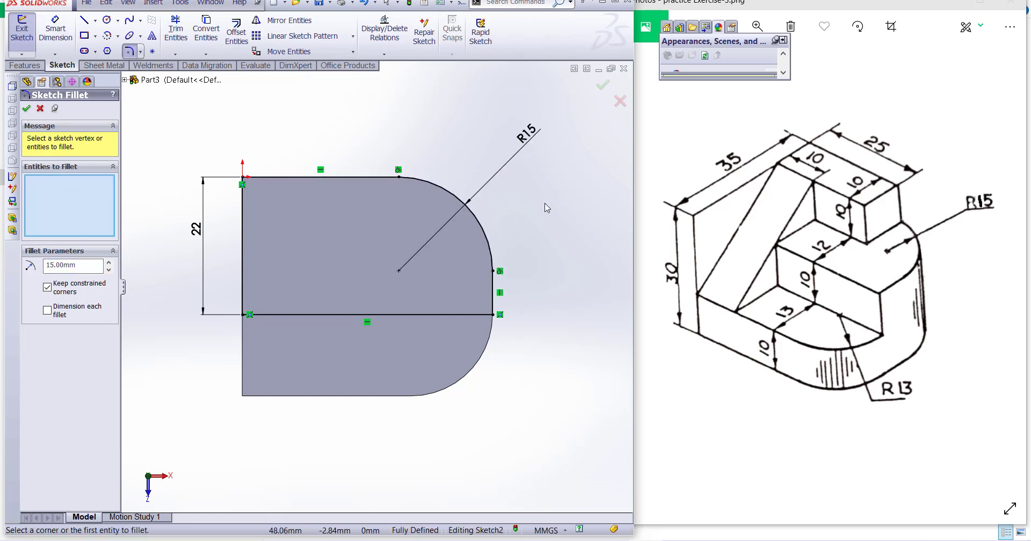
left_click(27, 110)
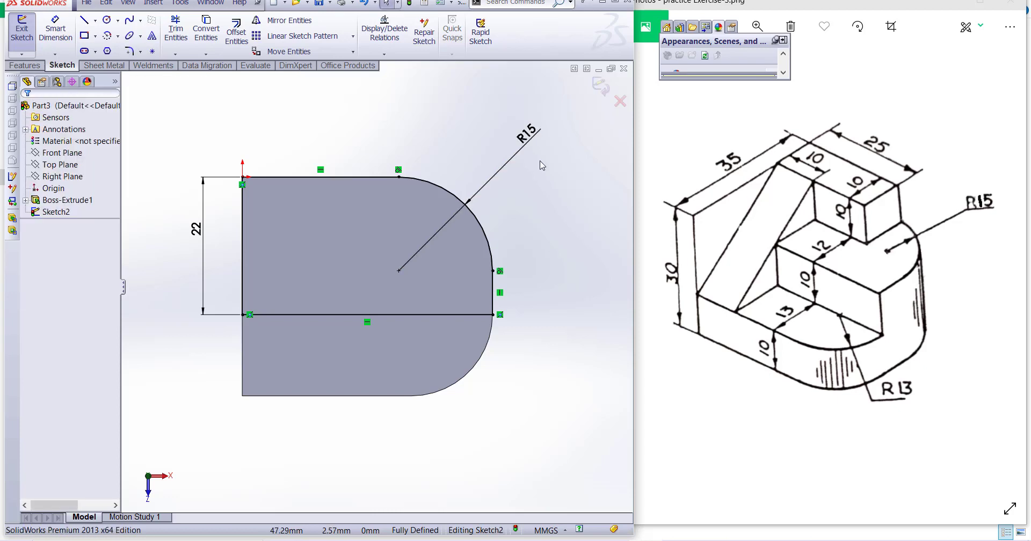
Step: Extrude the second-step profile as a blind boss 10 mm high, merged with the base
left_click(24, 65)
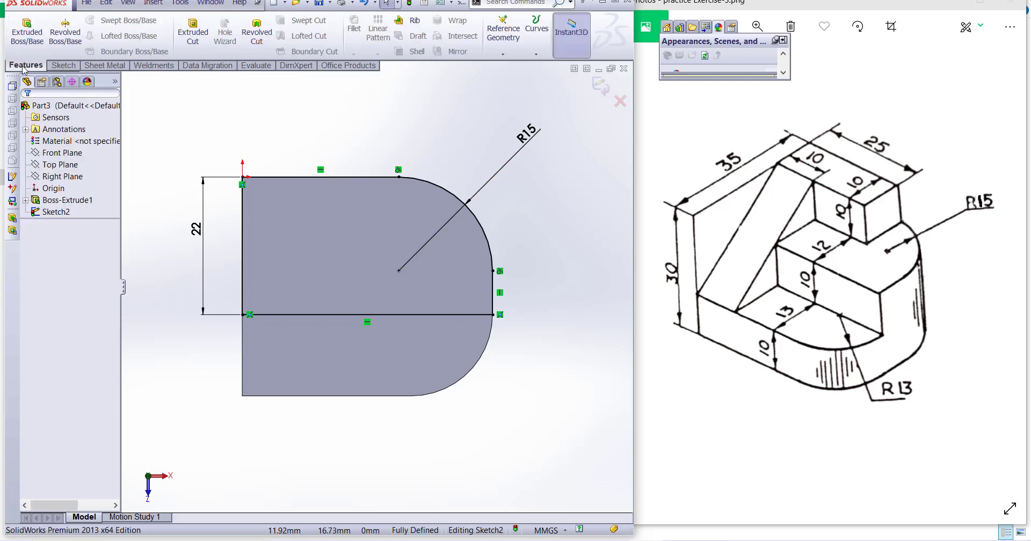
left_click(27, 32)
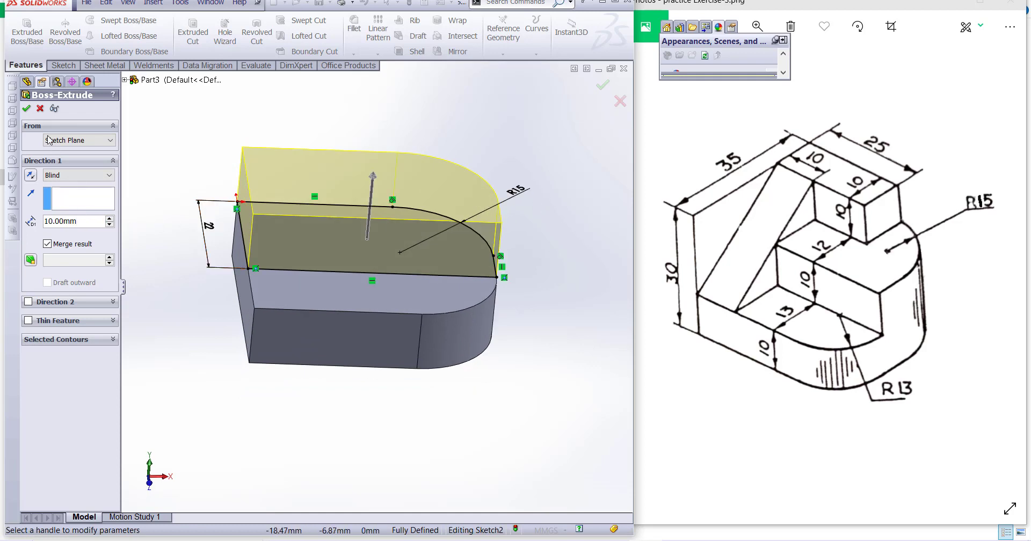
left_click(26, 108)
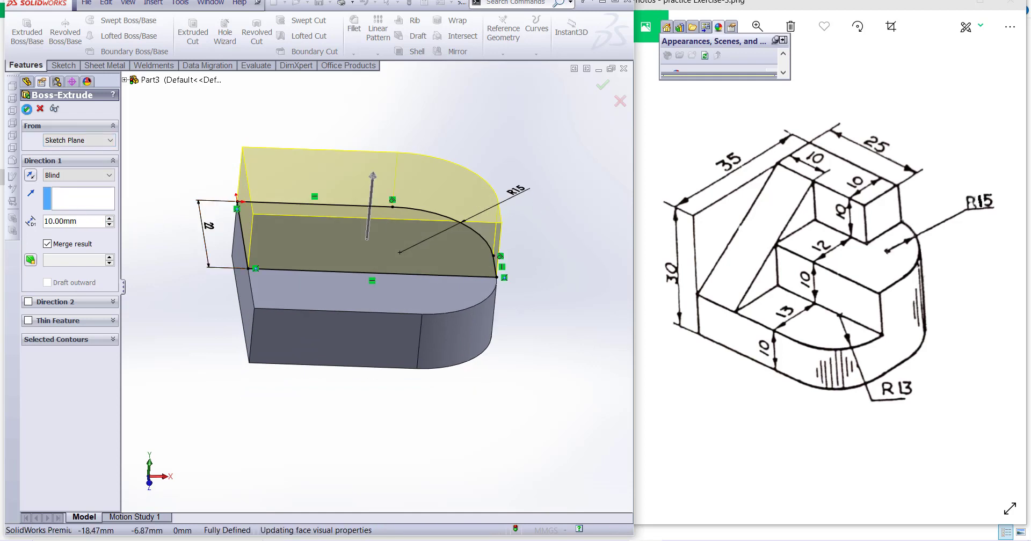
left_click(584, 184)
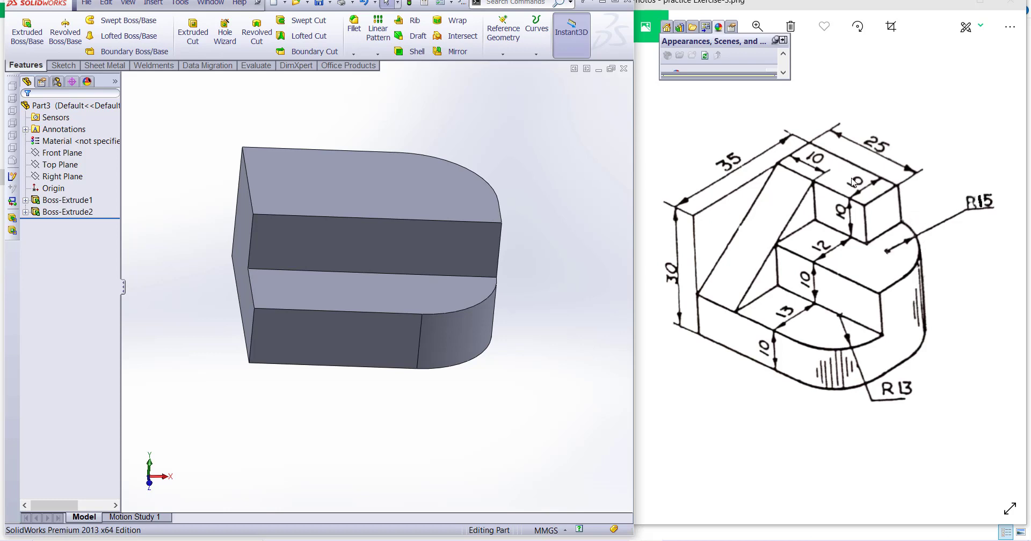
Step: On the second step's top face, sketch a corner rectangle from the origin corner, about 23 mm wide and 9.7 mm deep
left_click(392, 181)
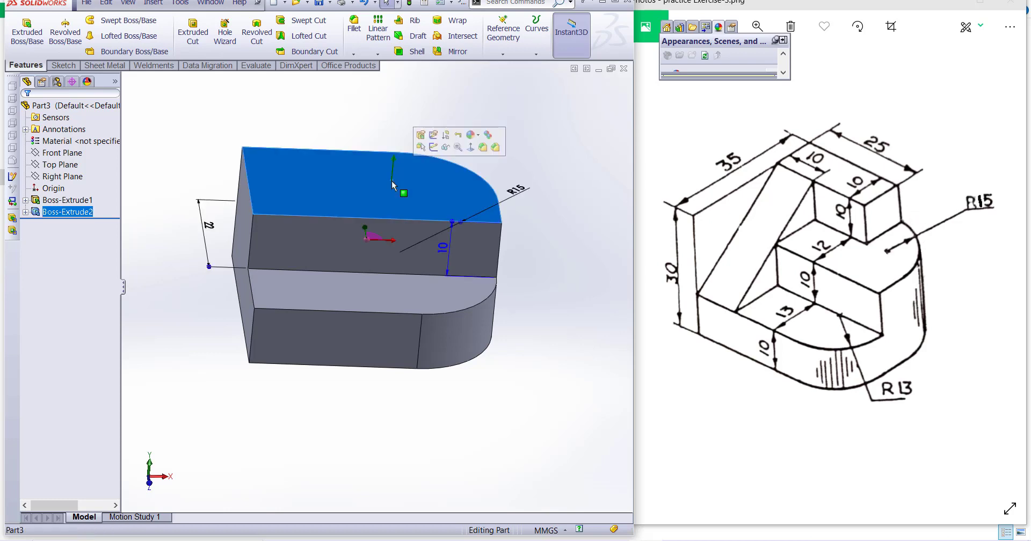
left_click(470, 146)
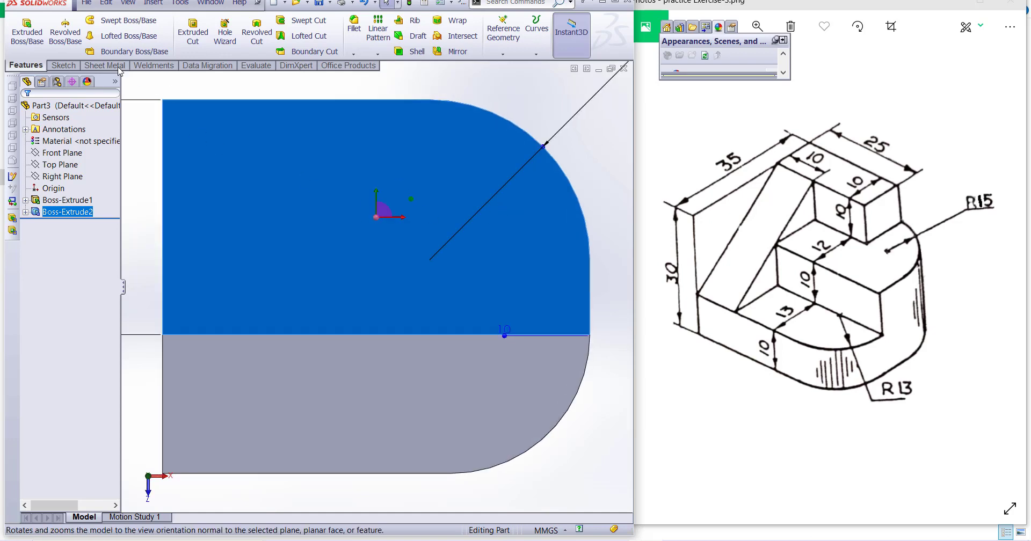
left_click(64, 65)
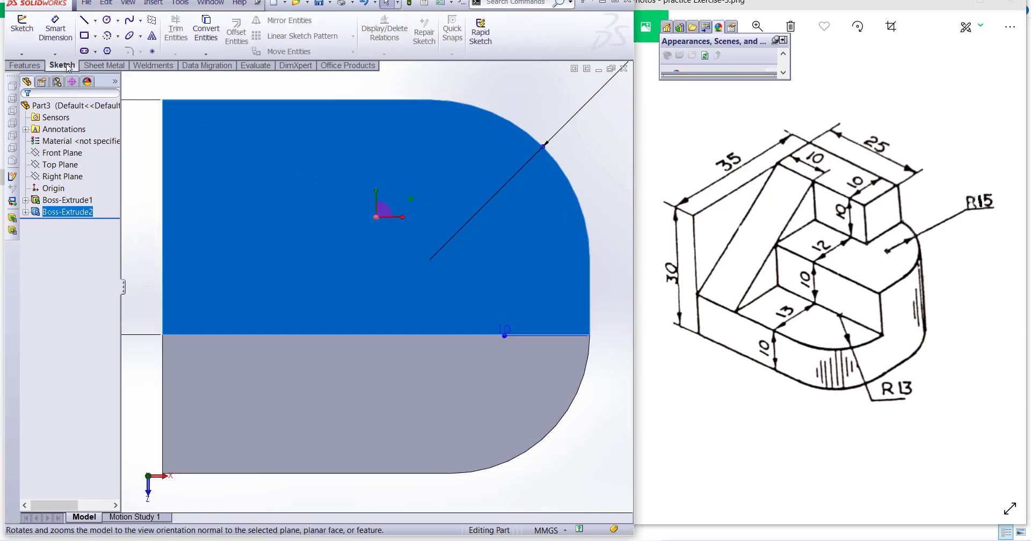
left_click(84, 36)
left_click(163, 101)
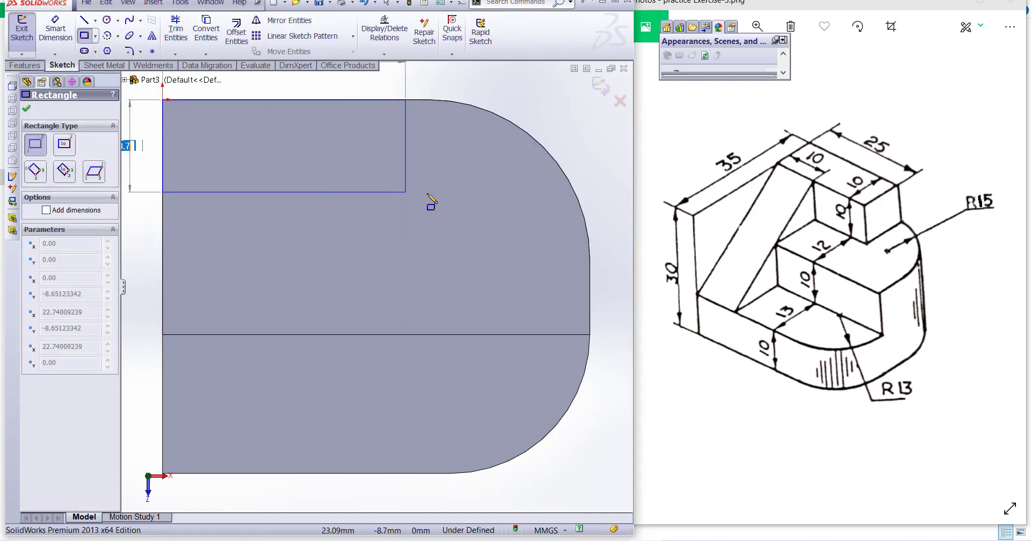
left_click(409, 203)
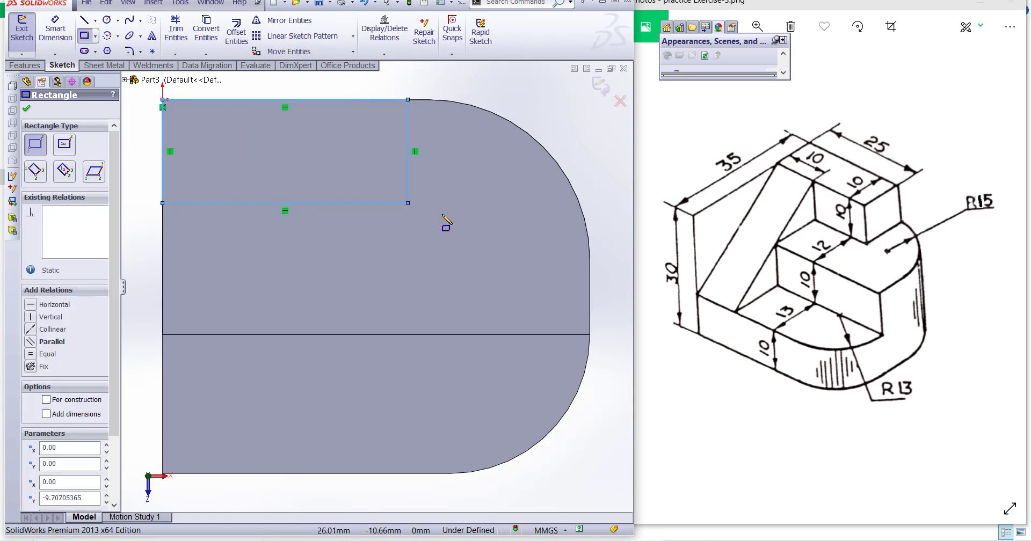
scroll(442, 215, "up", 3)
scroll(304, 273, "down", 2)
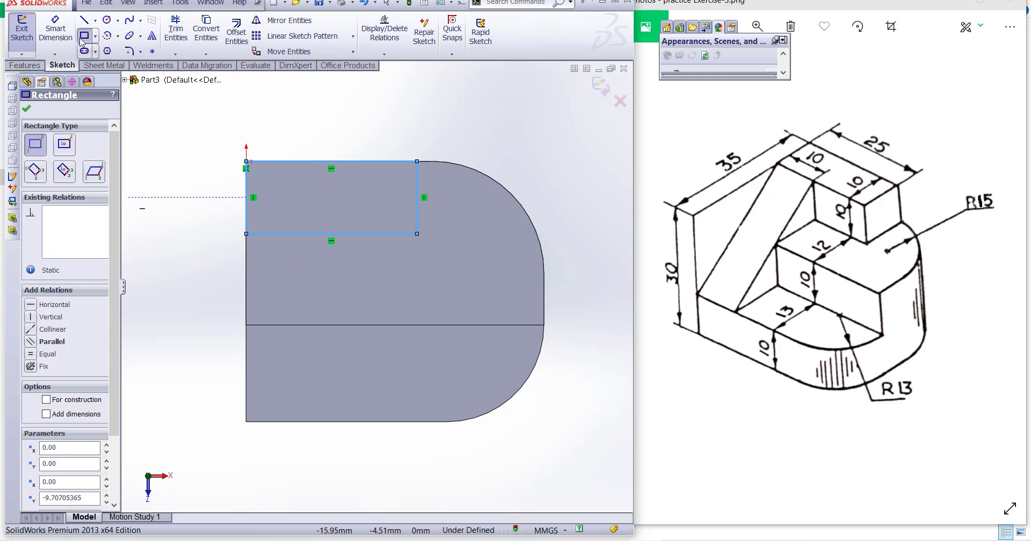
Step: Dimension the top-block rectangle to 10 mm deep and 25 mm wide, and exit the sketch
left_click(55, 32)
left_click(233, 192)
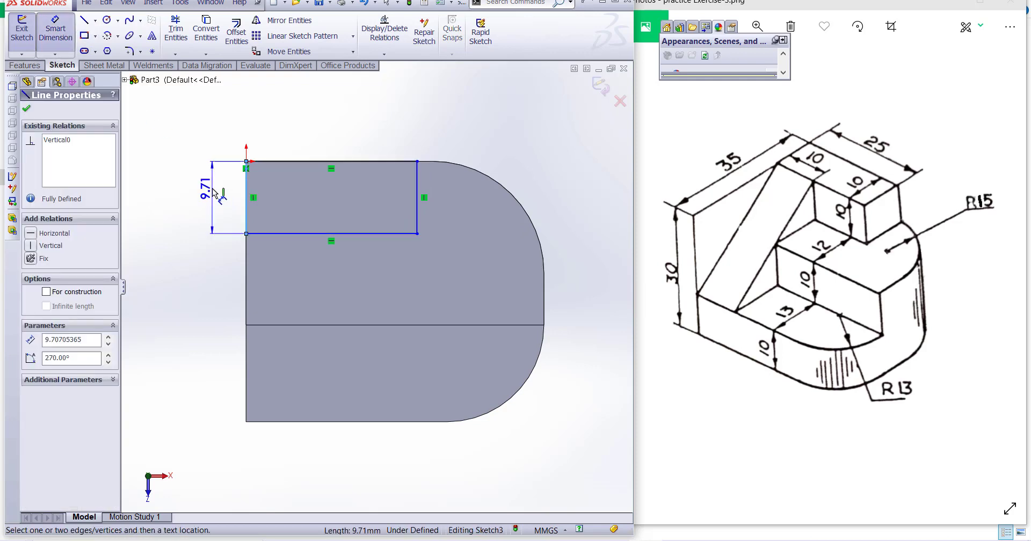
left_click(213, 195)
type("10")
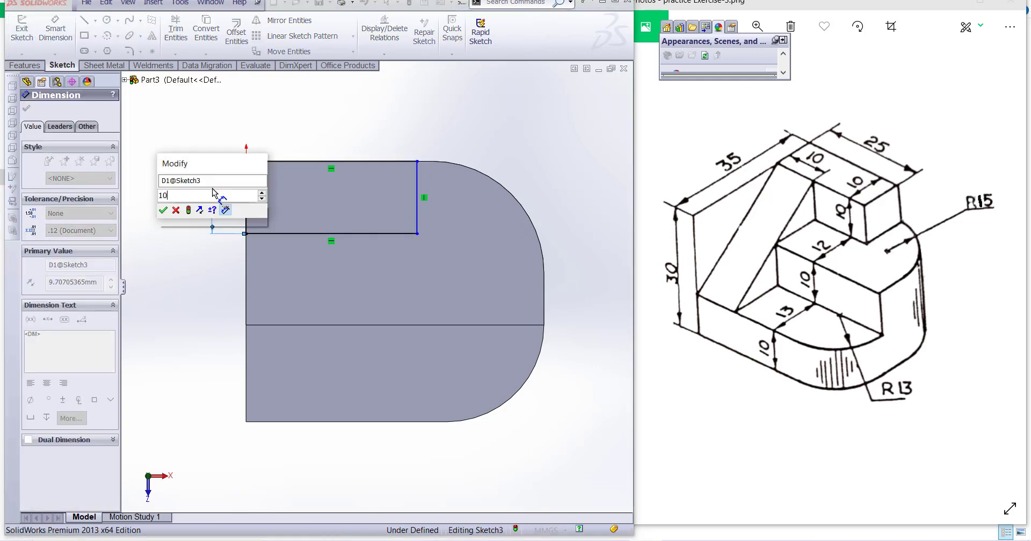
key("Return")
left_click(379, 158)
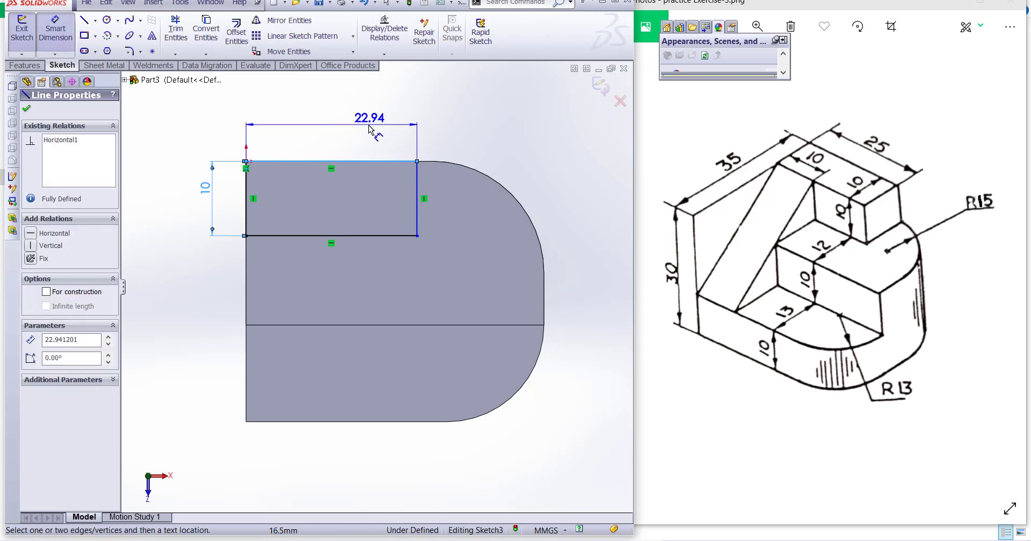
left_click(372, 129)
key("Return")
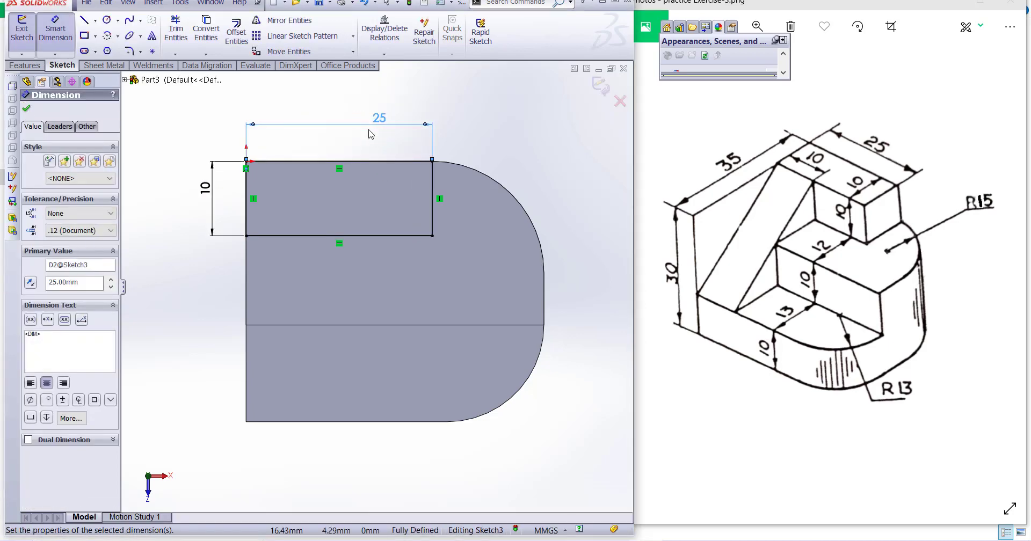
left_click(600, 90)
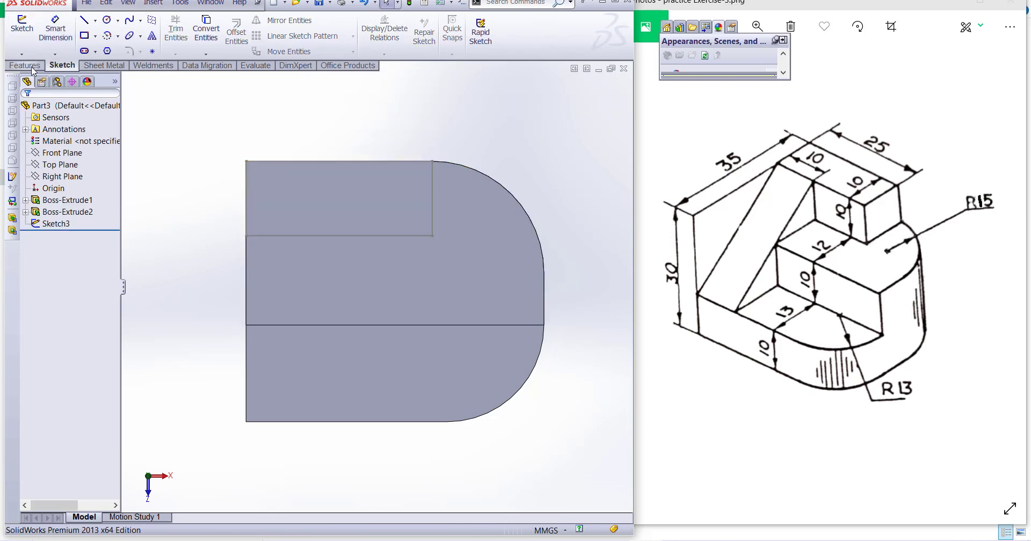
Step: Extrude the 25 x 10 mm rectangle as a blind boss 10 mm high to form the top block
left_click(25, 65)
left_click(27, 32)
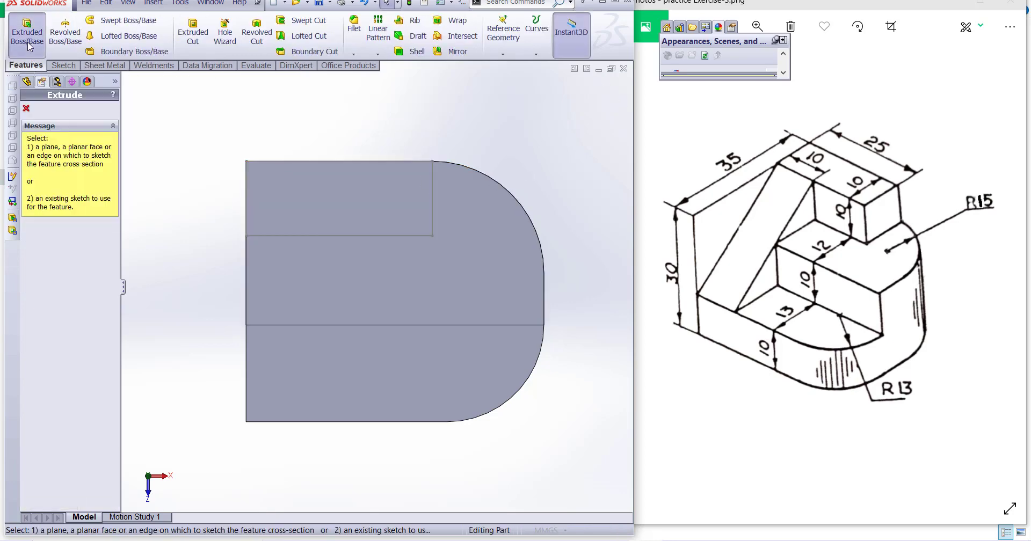
left_click(421, 233)
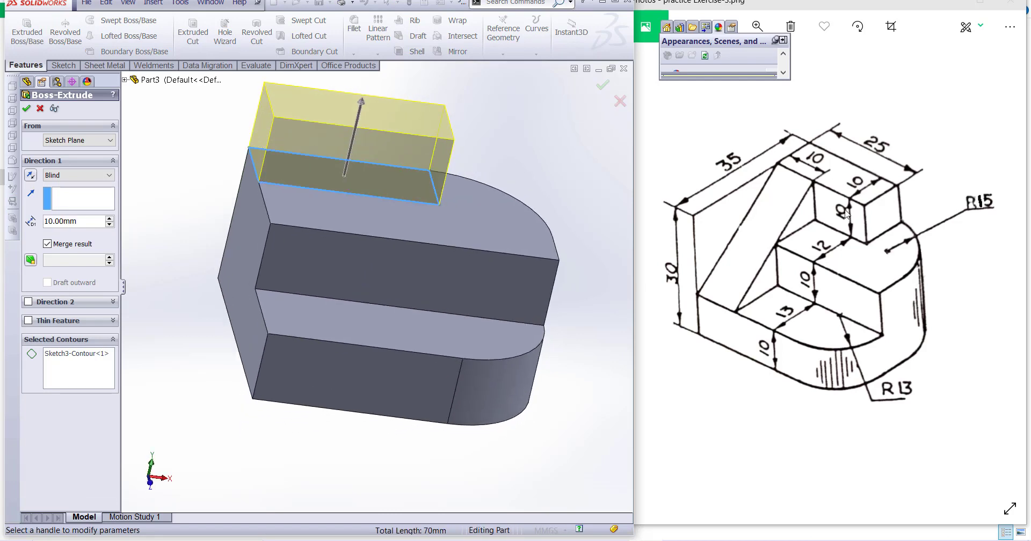
left_click(27, 109)
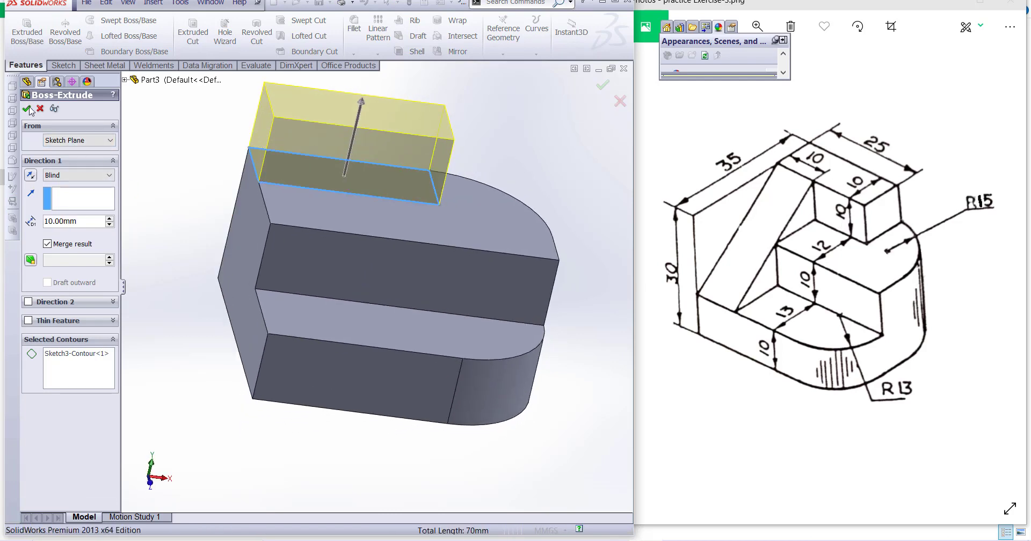
Step: On the flat stepped side face, sketch a closed line profile along both steps (10, 12, 10 and 13 mm) with a sloping line joining its ends
key("z")
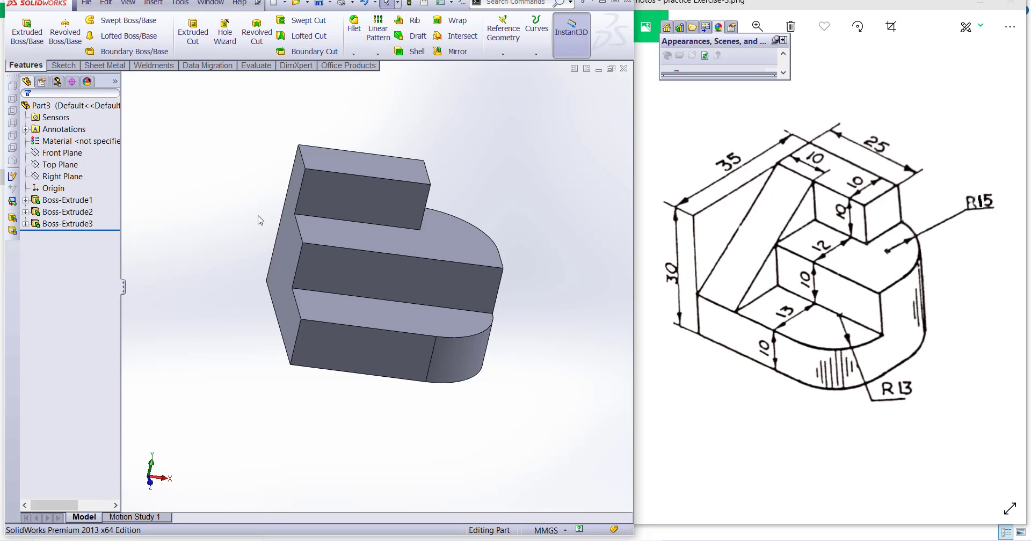
middle_click_drag(260, 220, 318, 284)
left_click(319, 287)
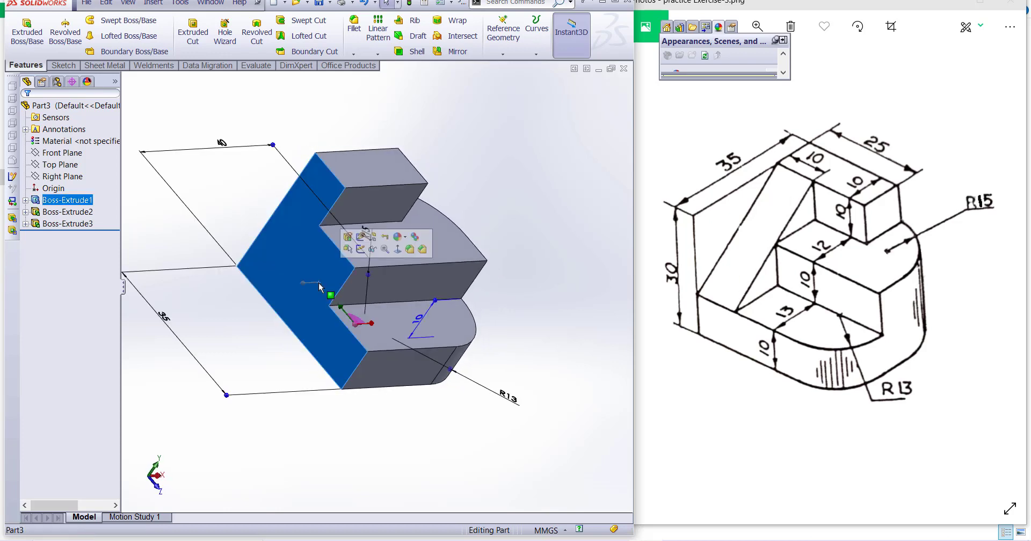
left_click(398, 249)
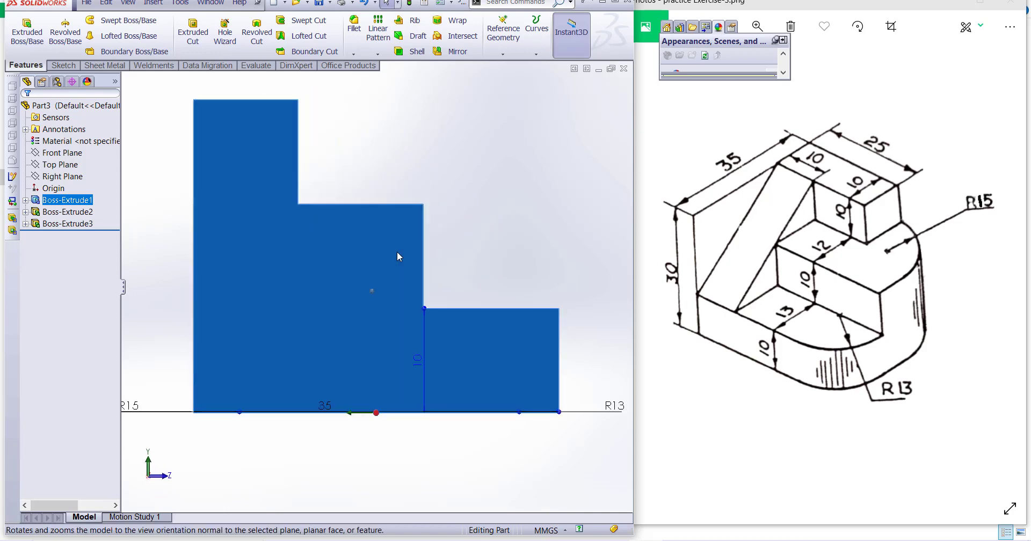
left_click(63, 65)
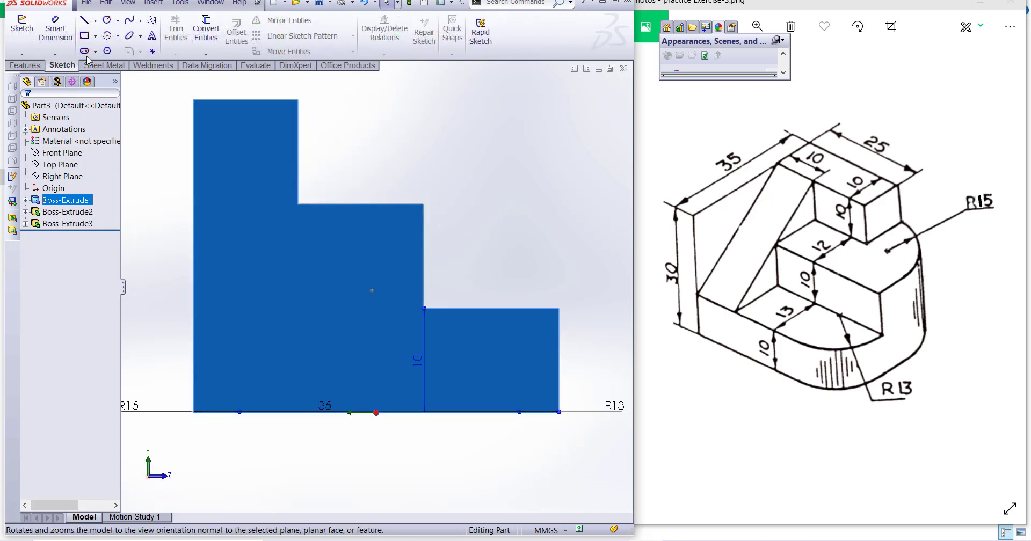
left_click(84, 22)
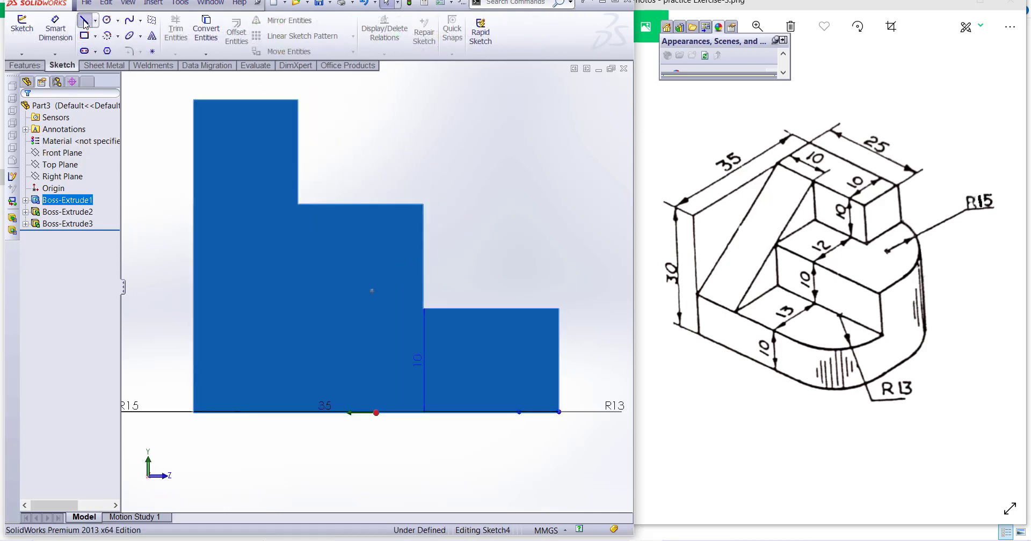
left_click(298, 100)
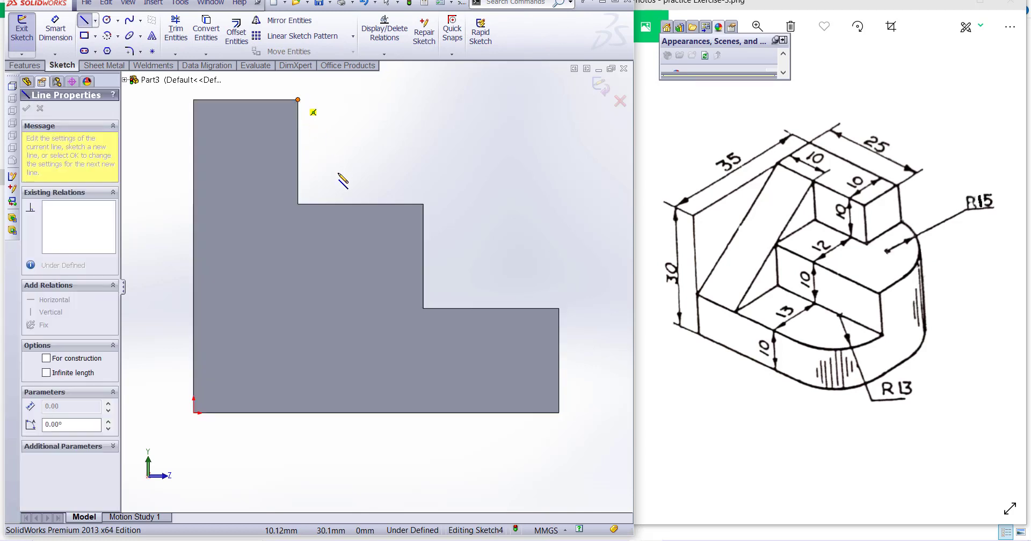
left_click(298, 204)
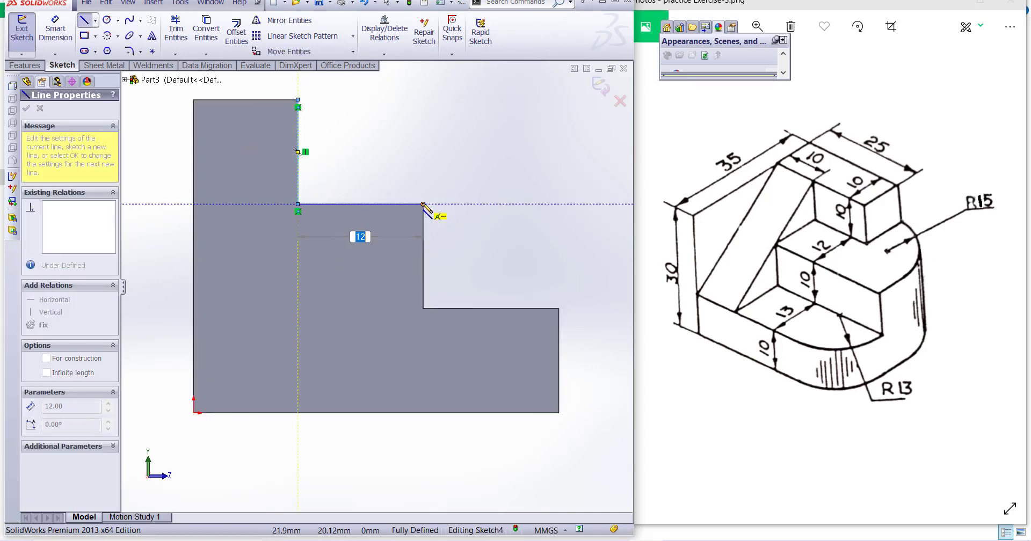
left_click(423, 204)
left_click(423, 308)
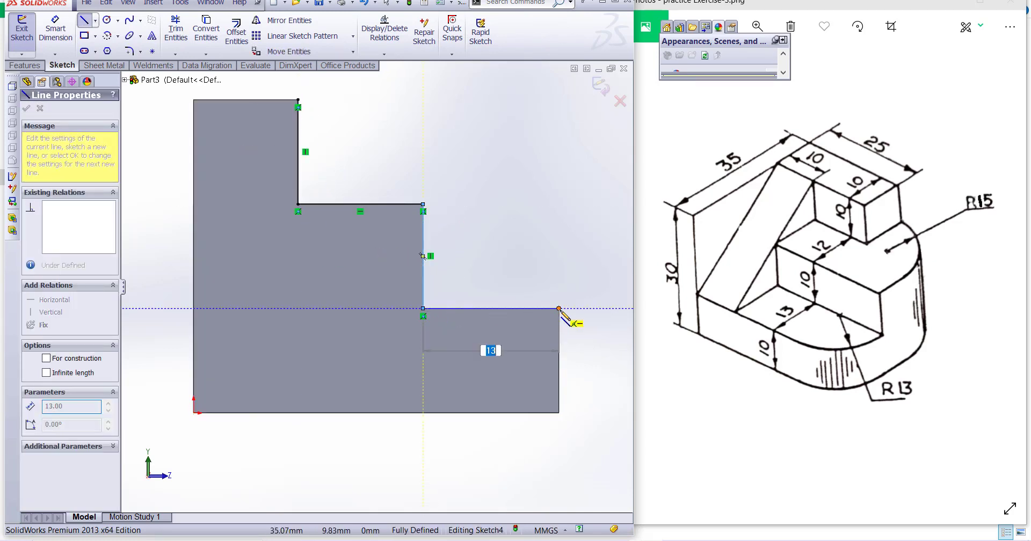
left_click(559, 308)
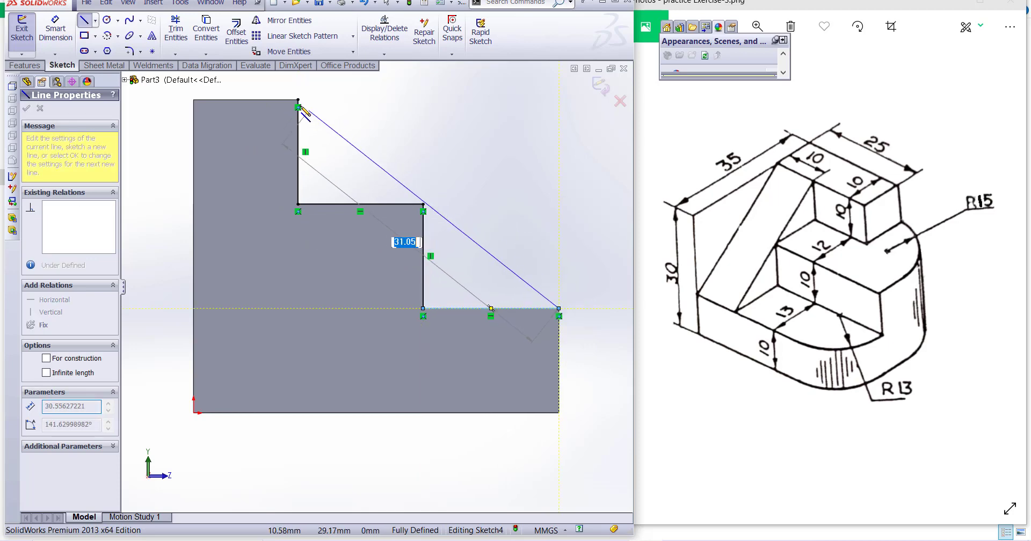
left_click(298, 107)
key("Escape")
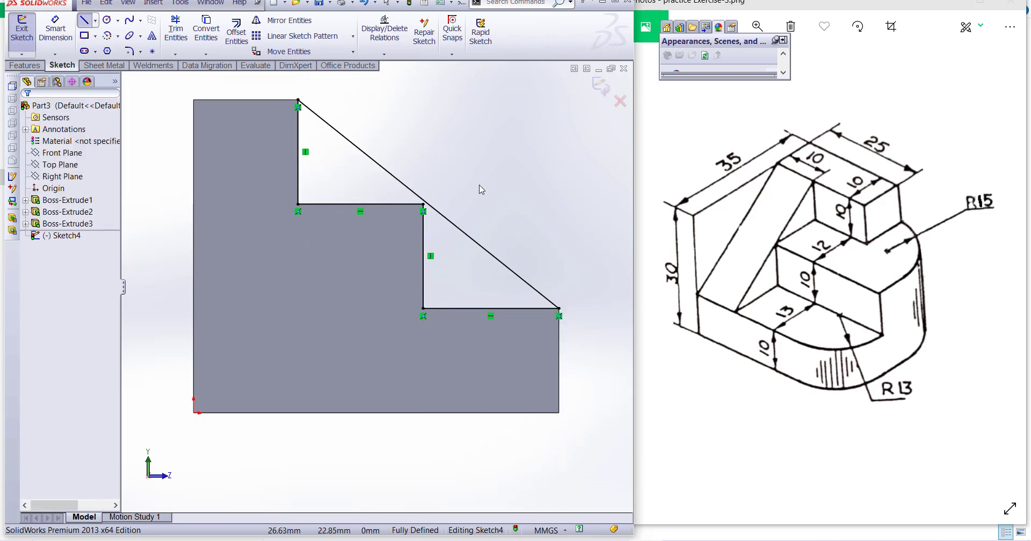
Step: Extrude the stepped-side profile as a blind boss 10 mm, reversed inward over the steps and merged with the body, to form the sloping rib
scroll(481, 190, "up", 3)
middle_click_drag(494, 219, 434, 273)
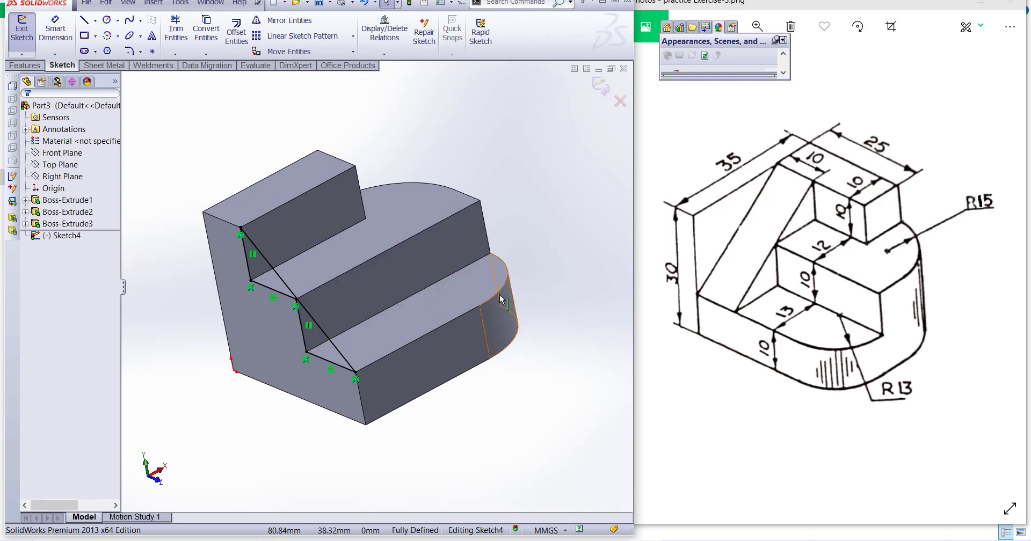
left_click(25, 65)
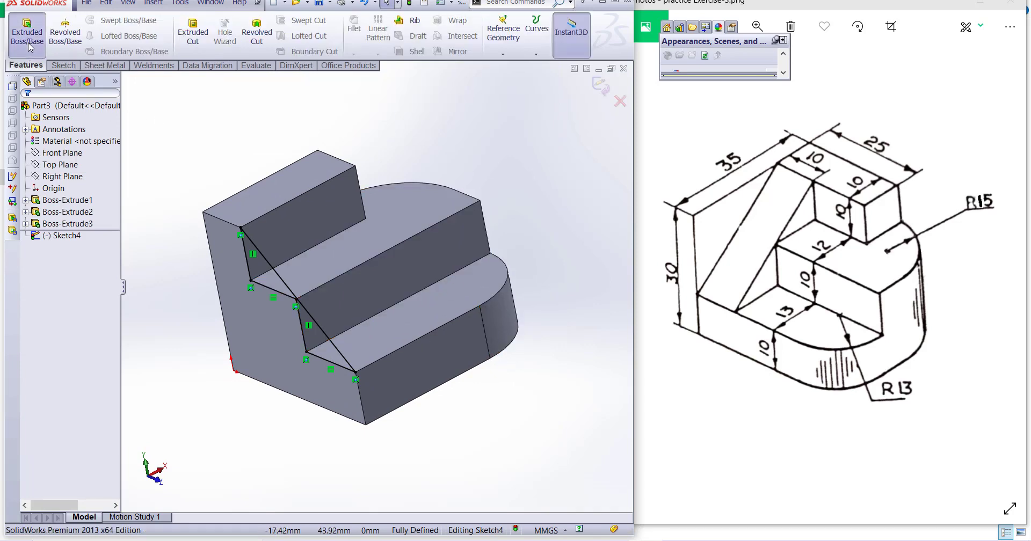
left_click(28, 46)
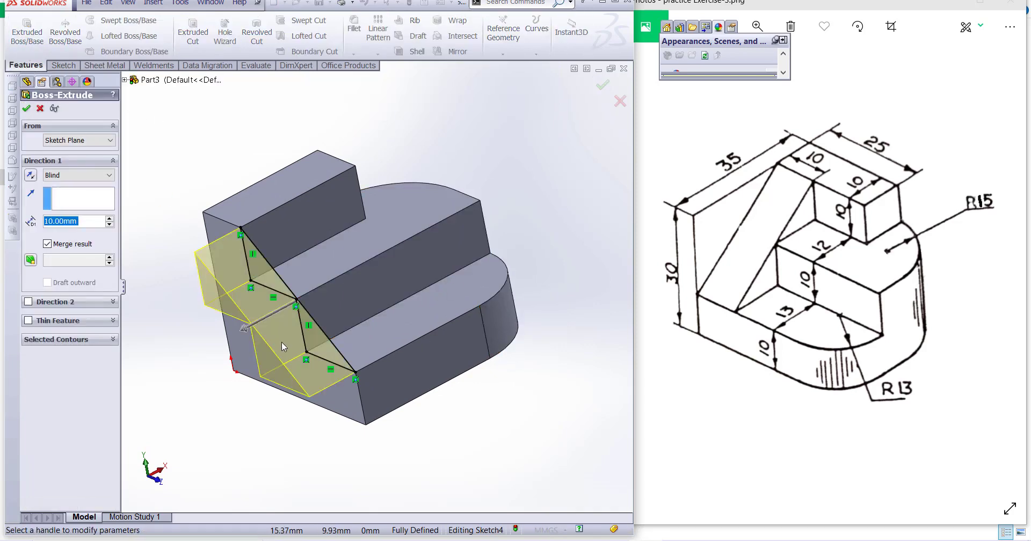
left_click(33, 181)
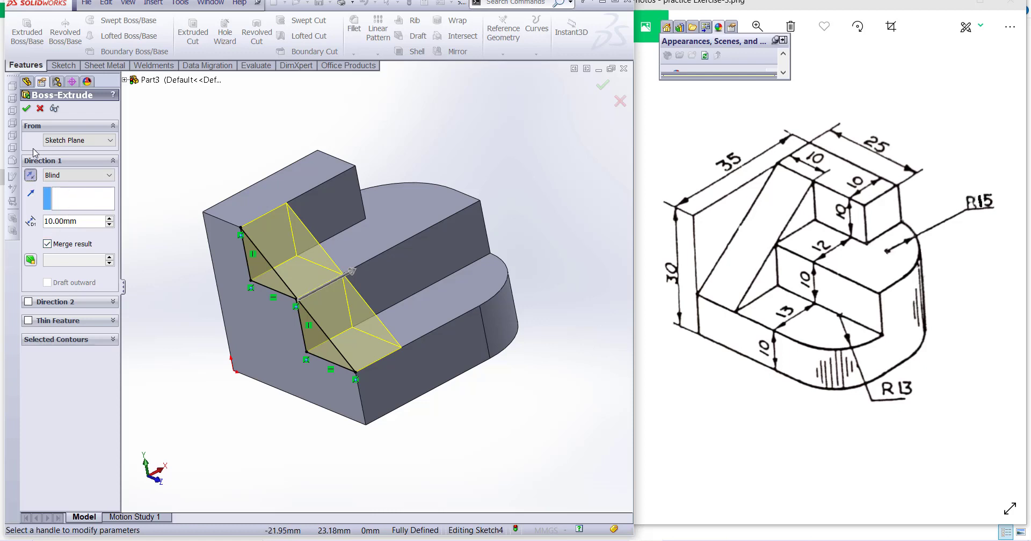
left_click(27, 109)
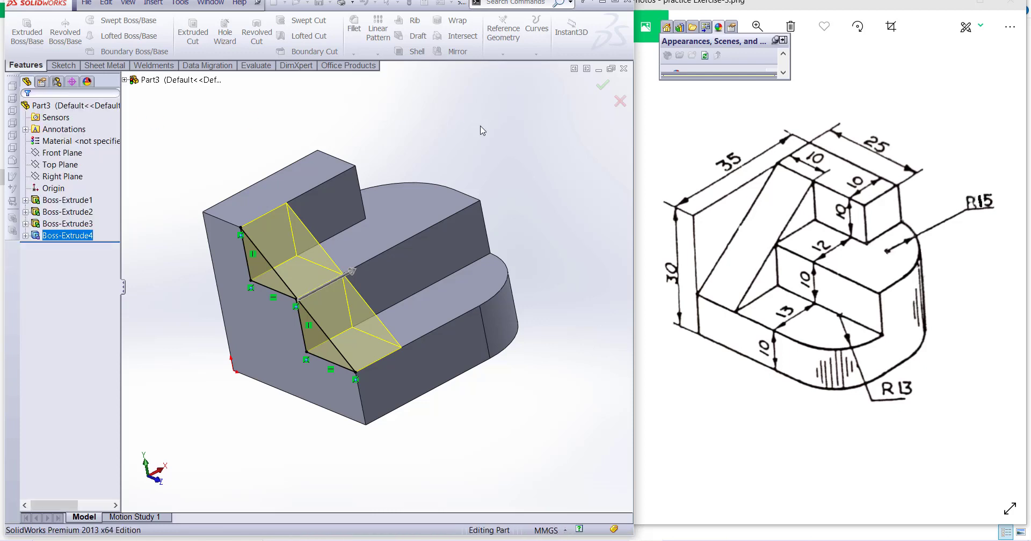
middle_click_drag(480, 129, 410, 353)
key("ctrl+7")
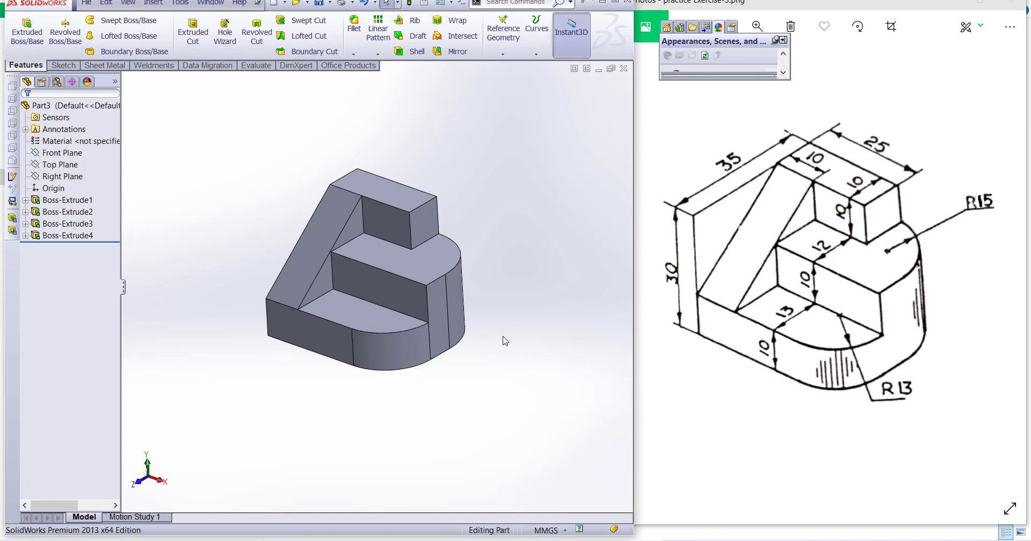